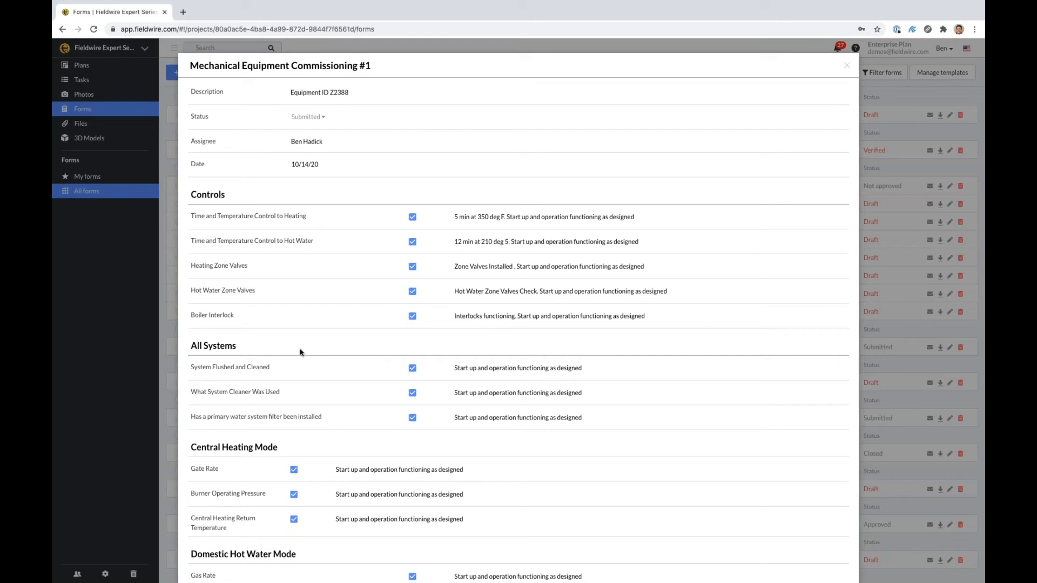
Review the Mechanical Equipment Commissioning #1 form from its controls checklist through both signatures, and close it.
{"action": "scroll", "coordinate": [300, 352], "scroll_direction": "down", "scroll_amount": 1}
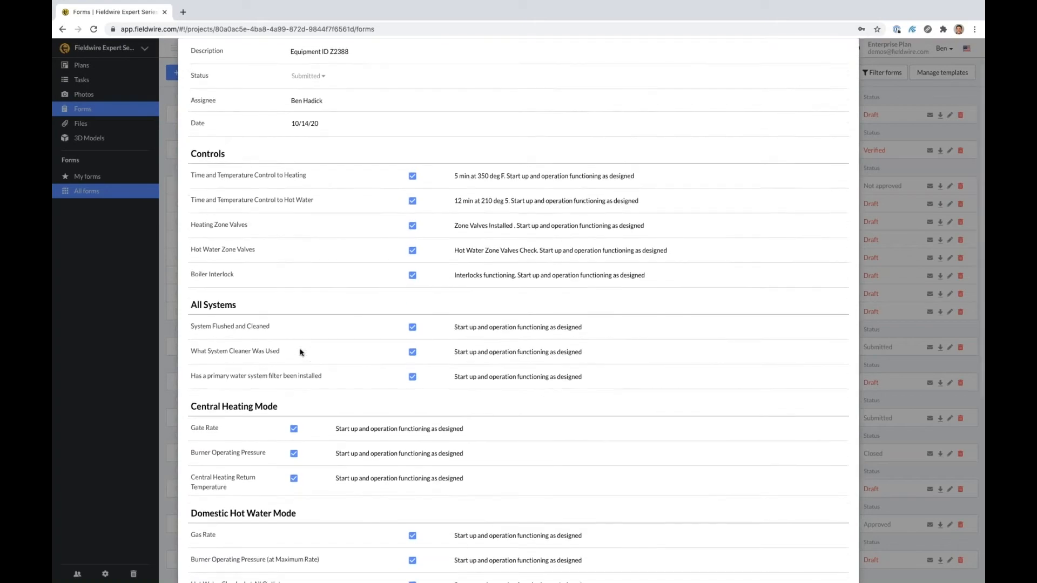
{"action": "scroll", "coordinate": [300, 352], "scroll_direction": "up", "scroll_amount": 1}
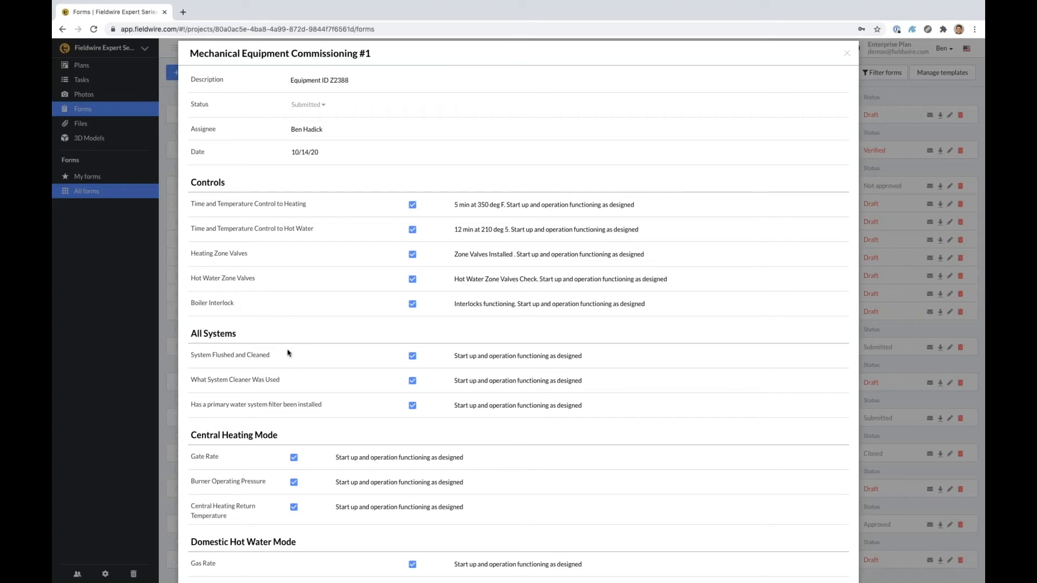
{"action": "scroll", "coordinate": [287, 354], "scroll_direction": "down", "scroll_amount": 2}
{"action": "scroll", "coordinate": [287, 353], "scroll_direction": "down", "scroll_amount": 2}
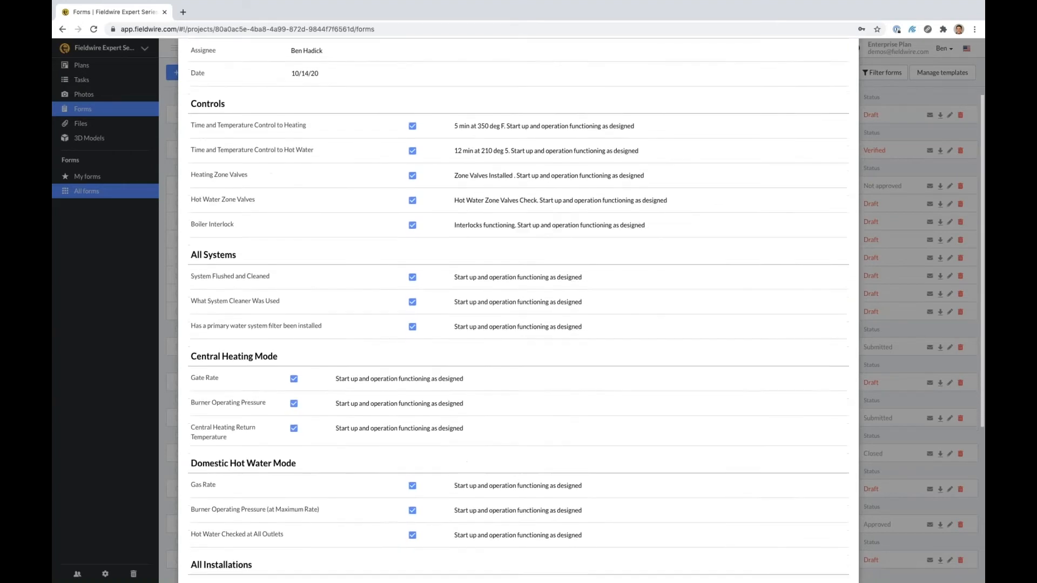
{"action": "scroll", "coordinate": [287, 351], "scroll_direction": "up", "scroll_amount": 1}
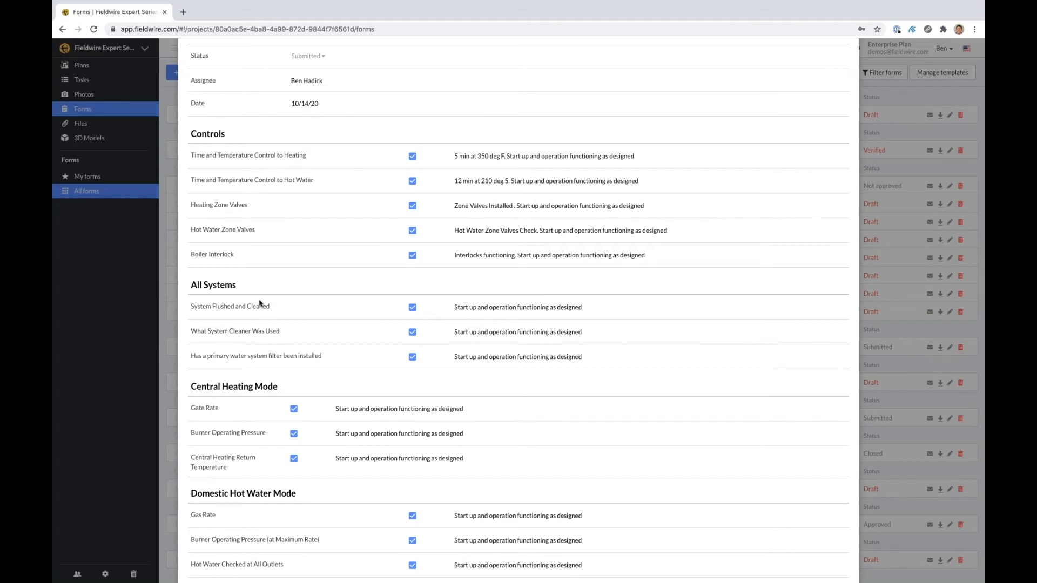
{"action": "scroll", "coordinate": [262, 303], "scroll_direction": "down", "scroll_amount": 2}
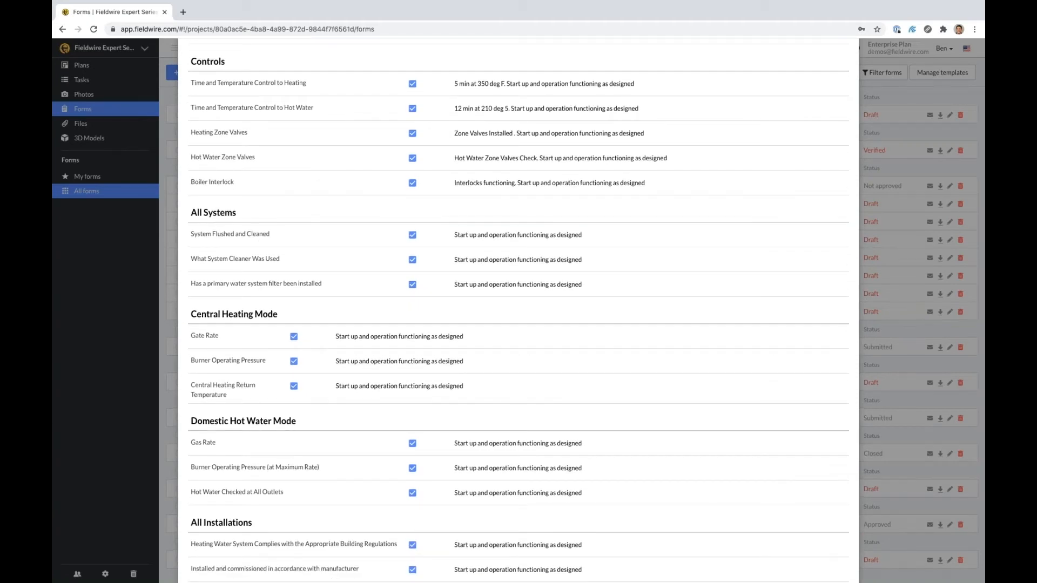
{"action": "scroll", "coordinate": [519, 312], "scroll_direction": "down", "scroll_amount": 4}
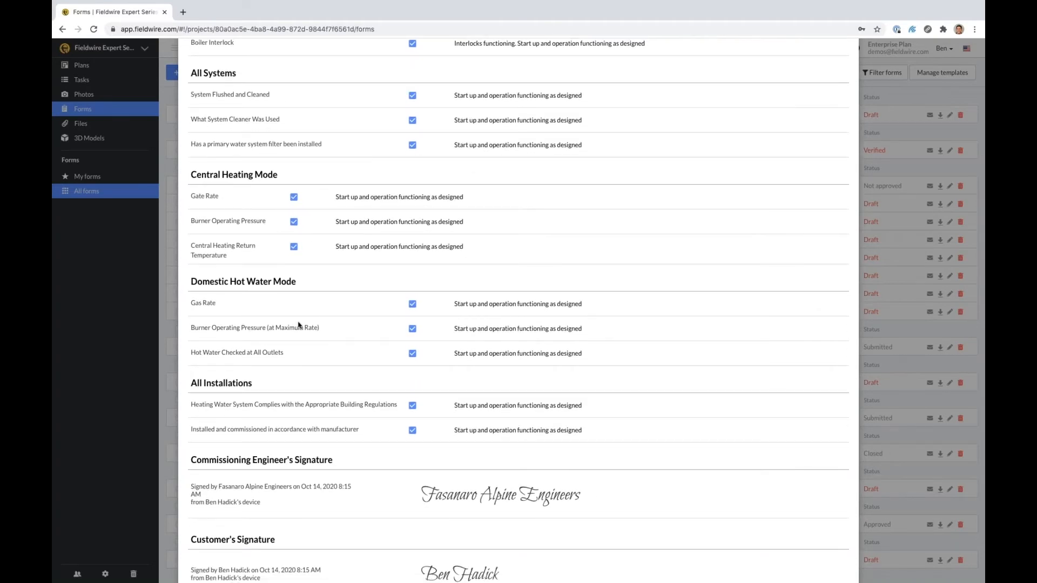
{"action": "scroll", "coordinate": [299, 324], "scroll_direction": "down", "scroll_amount": 2}
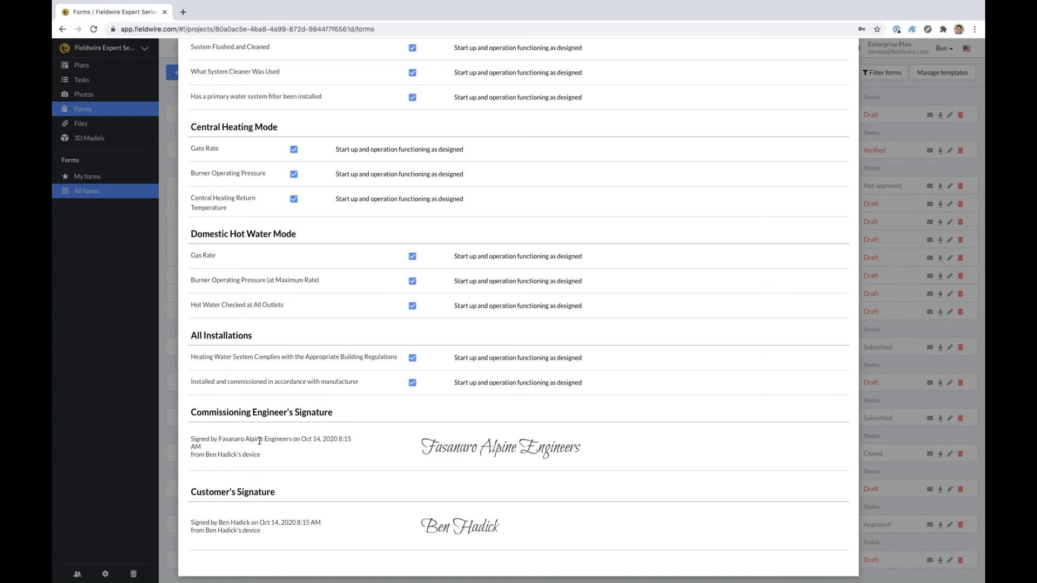
{"action": "left_click_drag", "start_coordinate": [230, 439], "coordinate": [255, 442]}
{"action": "left_click_drag", "start_coordinate": [255, 442], "coordinate": [258, 442]}
{"action": "scroll", "coordinate": [271, 438], "scroll_direction": "up", "scroll_amount": 6}
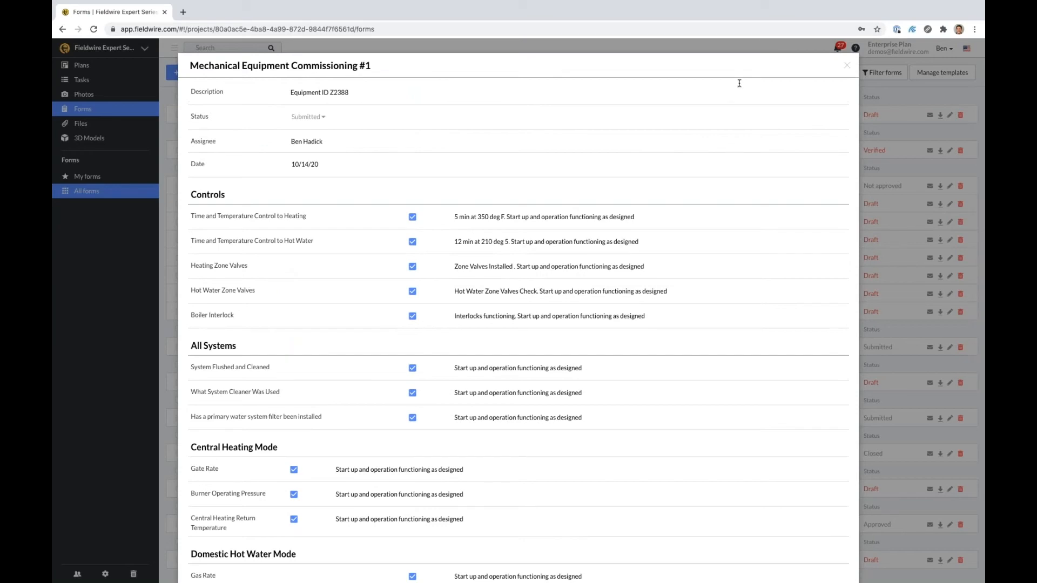
{"action": "left_click", "coordinate": [848, 67]}
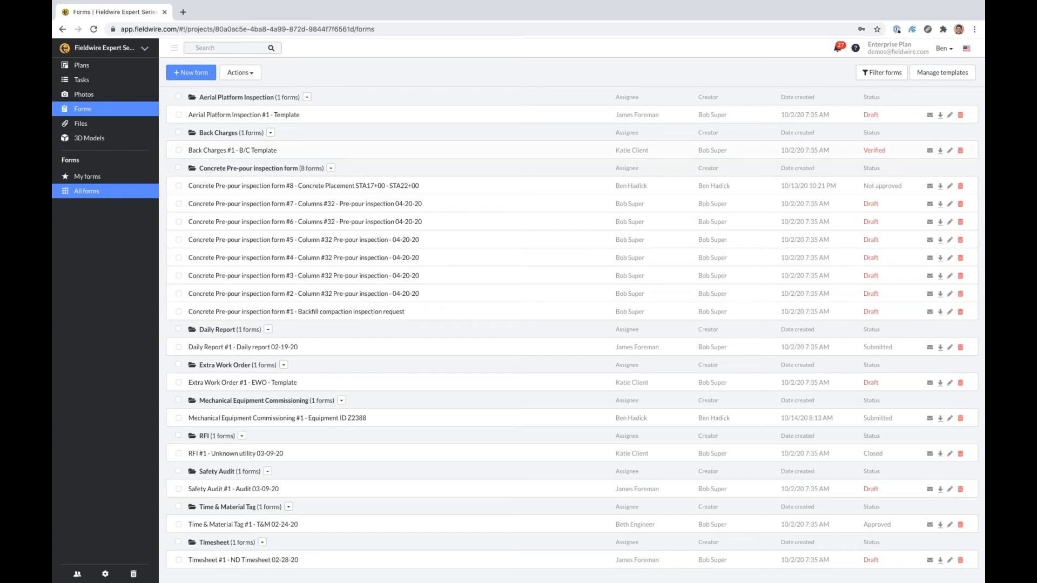
Open civil plan C-9 and place a form link at the lower street corner just past station 16+00.
{"action": "left_click", "coordinate": [81, 64]}
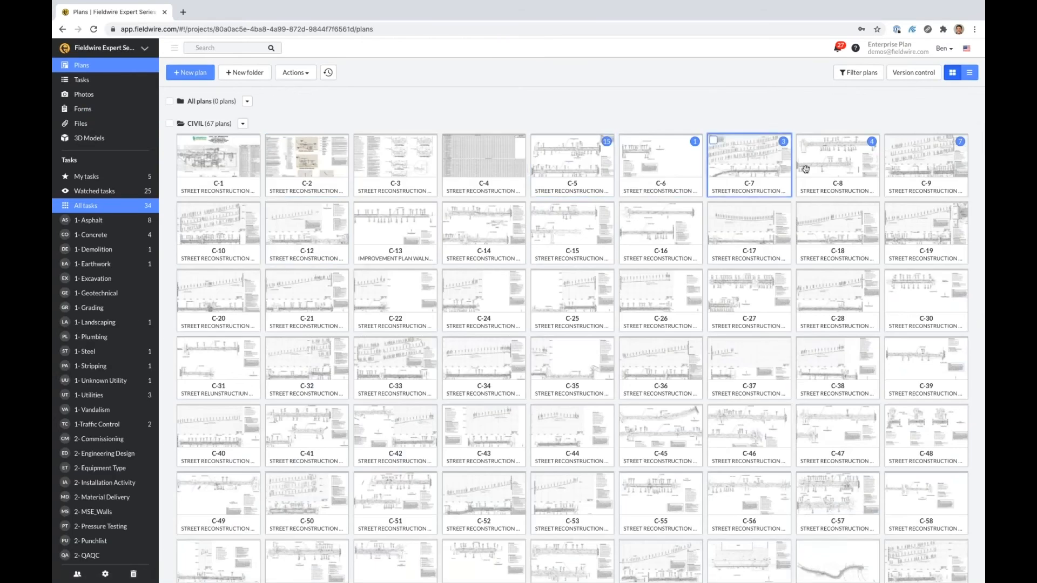
{"action": "left_click", "coordinate": [922, 173]}
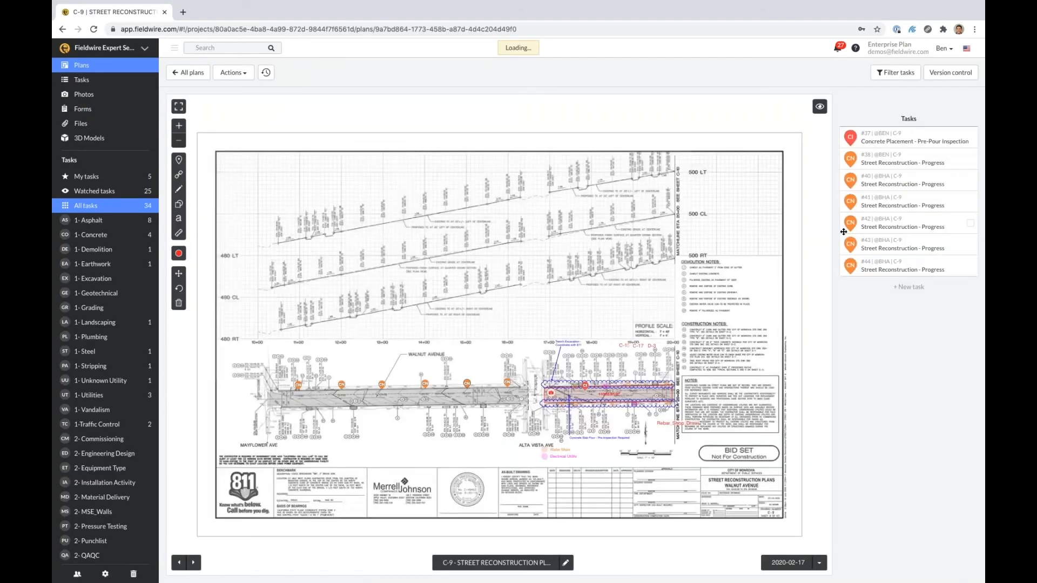
{"action": "scroll", "coordinate": [525, 409], "scroll_direction": "up", "scroll_amount": 10}
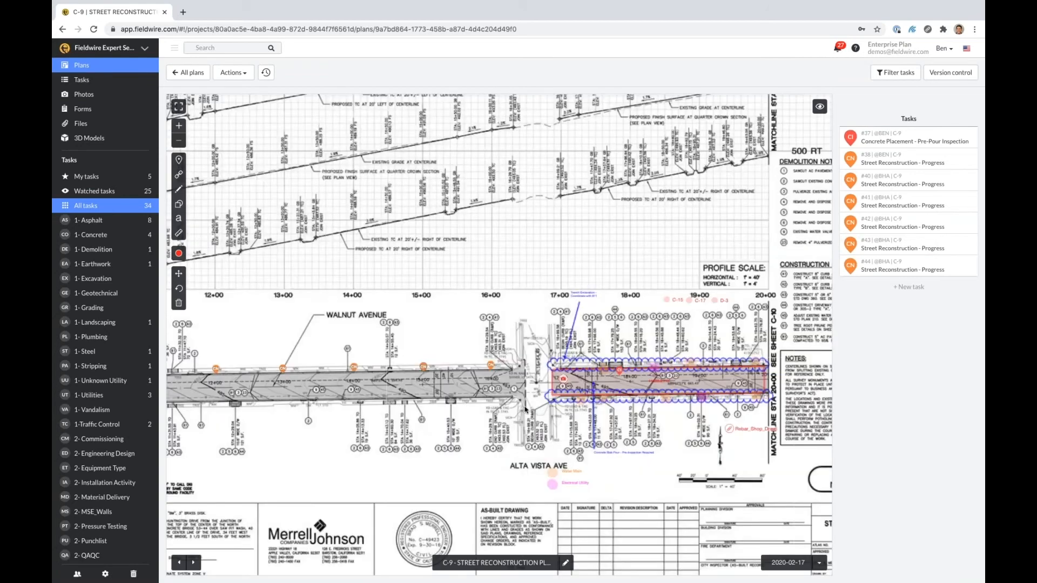
{"action": "scroll", "coordinate": [532, 407], "scroll_direction": "down", "scroll_amount": 8}
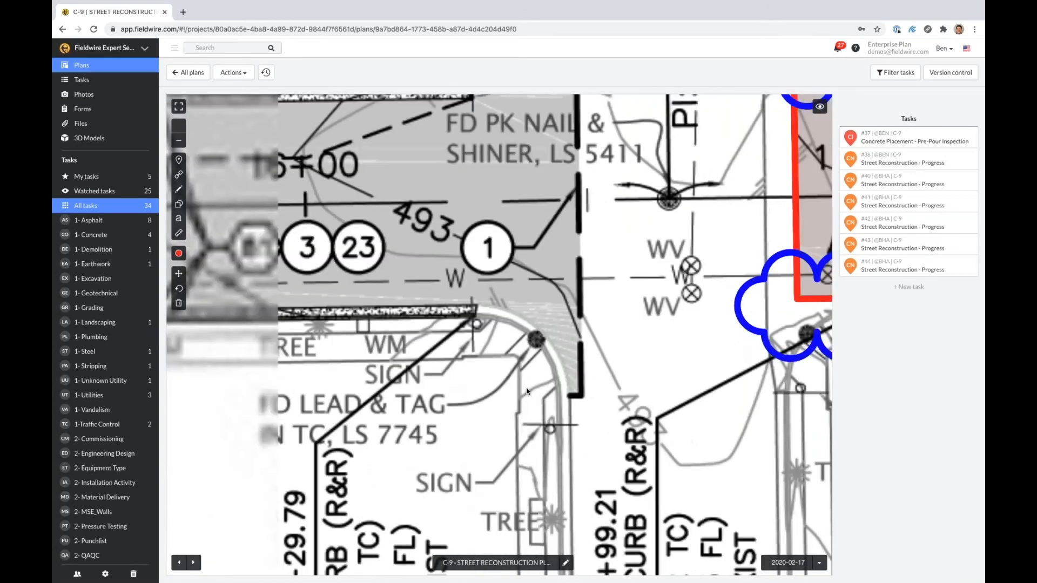
{"action": "scroll", "coordinate": [532, 407], "scroll_direction": "up", "scroll_amount": 4}
{"action": "left_click", "coordinate": [181, 176]}
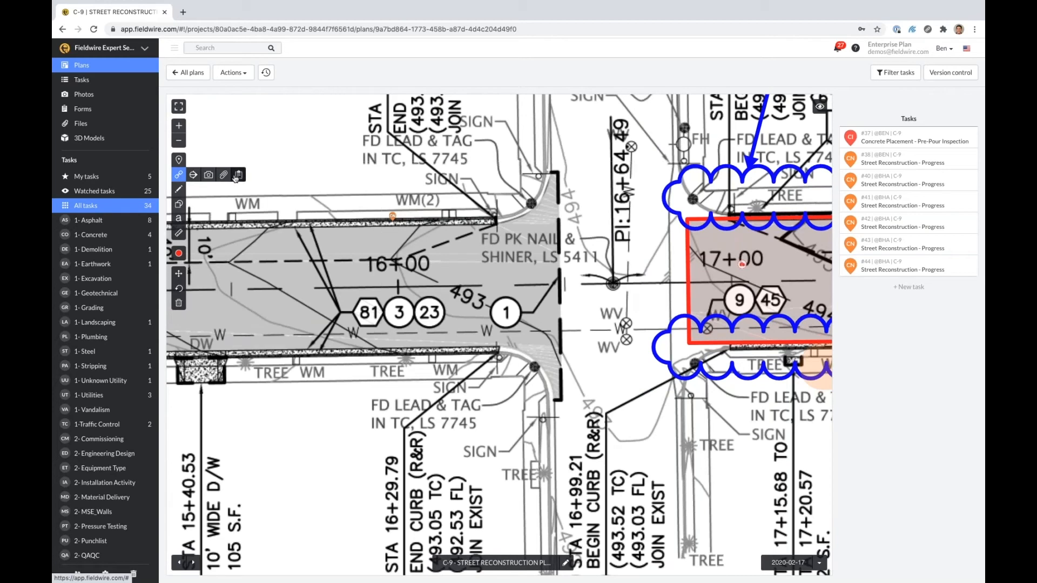
{"action": "left_click", "coordinate": [238, 174]}
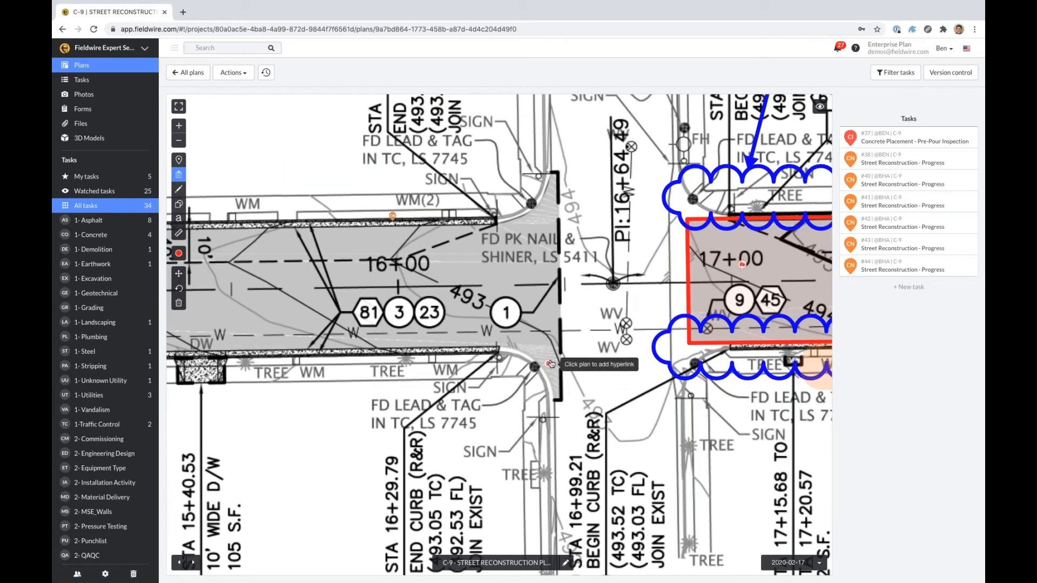
{"action": "left_click", "coordinate": [540, 353]}
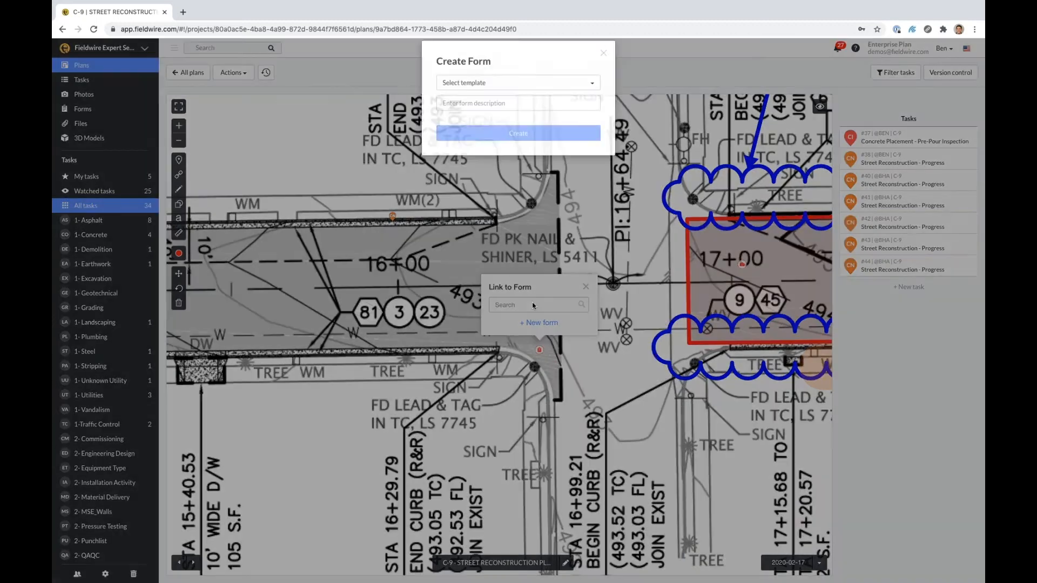
{"action": "left_click", "coordinate": [478, 96]}
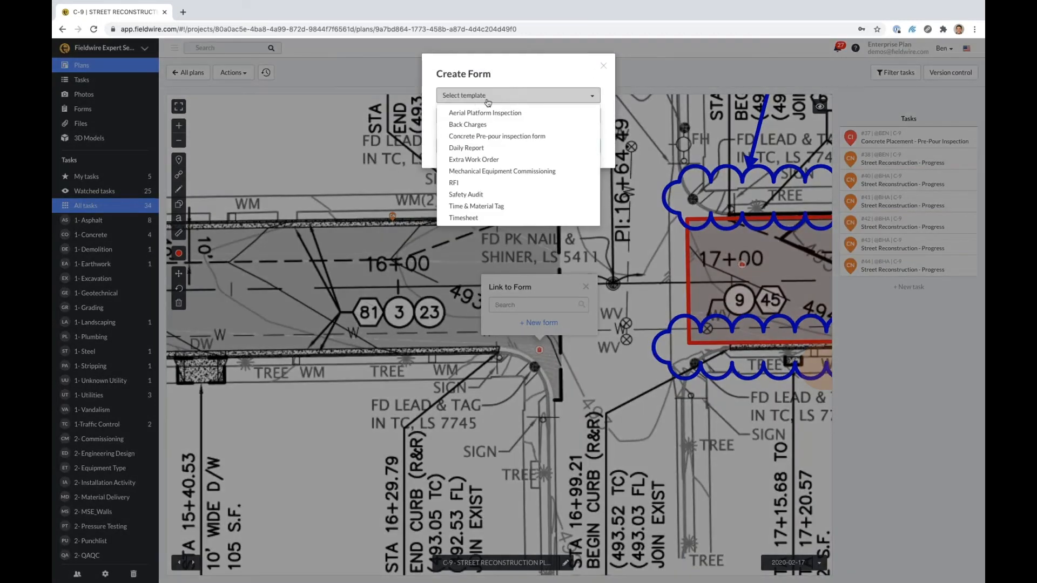
{"action": "left_click", "coordinate": [597, 76]}
{"action": "left_click", "coordinate": [604, 65]}
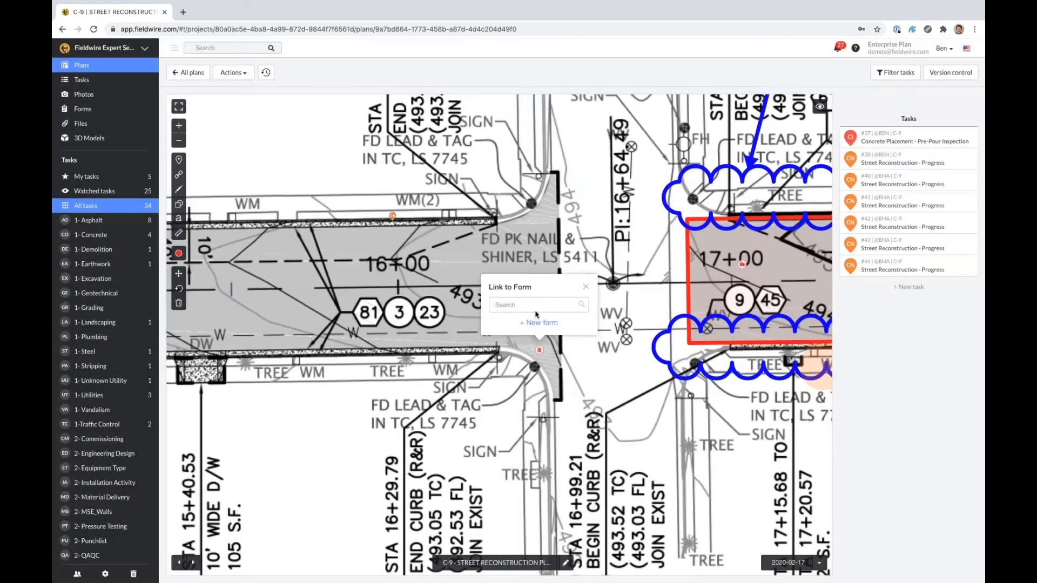
Search for "mech" and attach the existing Mechanical Equipment Commissioning form to the new plan link.
{"action": "left_click", "coordinate": [538, 301]}
{"action": "type", "text": "mech"}
{"action": "left_click", "coordinate": [534, 323]}
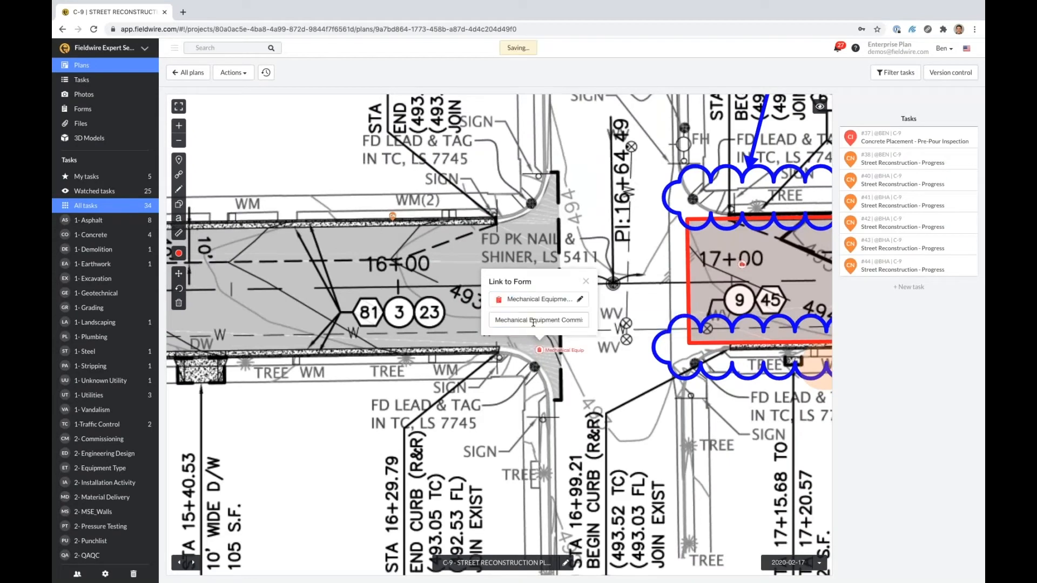
{"action": "left_click", "coordinate": [586, 282]}
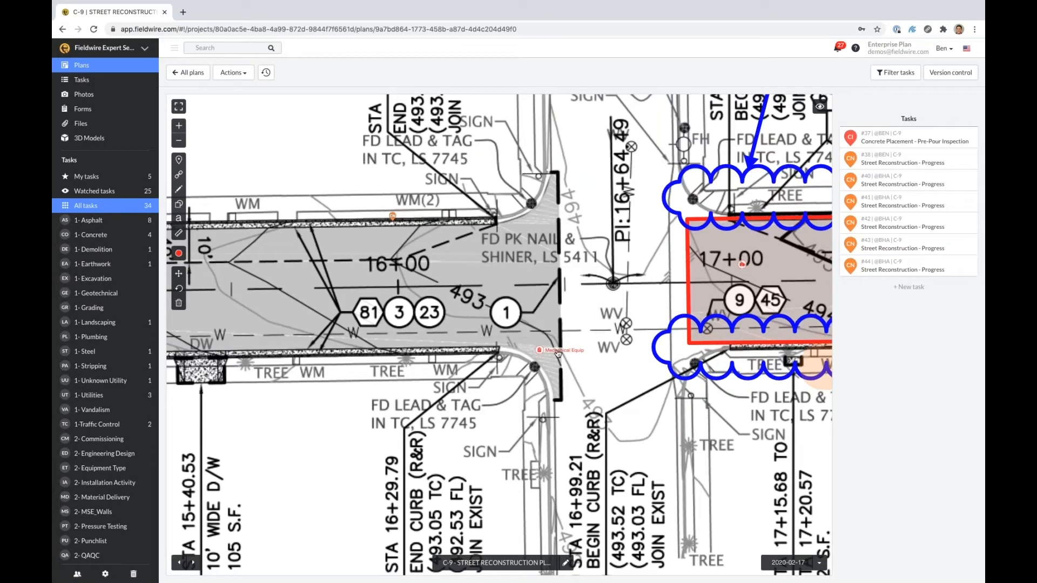
Open the Mechanical Equipment Commissioning form from its link on the plan, look through it, and close it.
{"action": "left_click", "coordinate": [559, 354]}
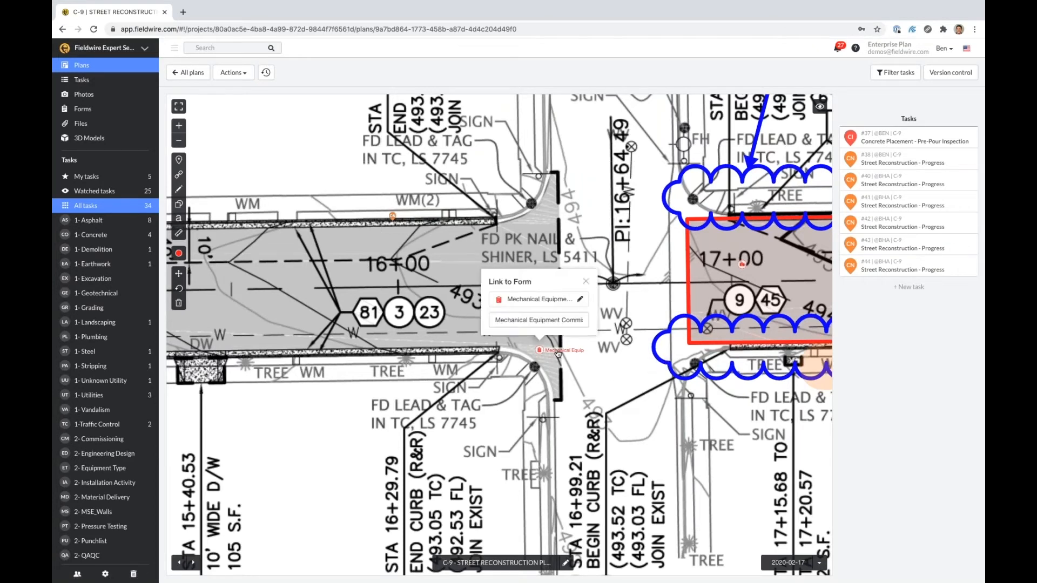
{"action": "left_click", "coordinate": [534, 300]}
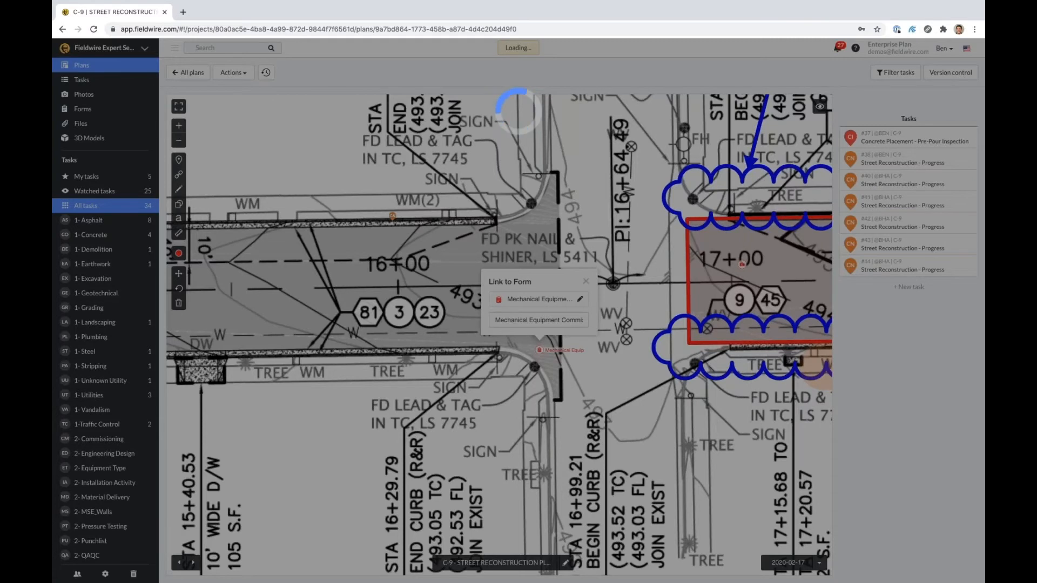
{"action": "scroll", "coordinate": [518, 311], "scroll_direction": "down", "scroll_amount": 6}
{"action": "scroll", "coordinate": [519, 311], "scroll_direction": "up", "scroll_amount": 6}
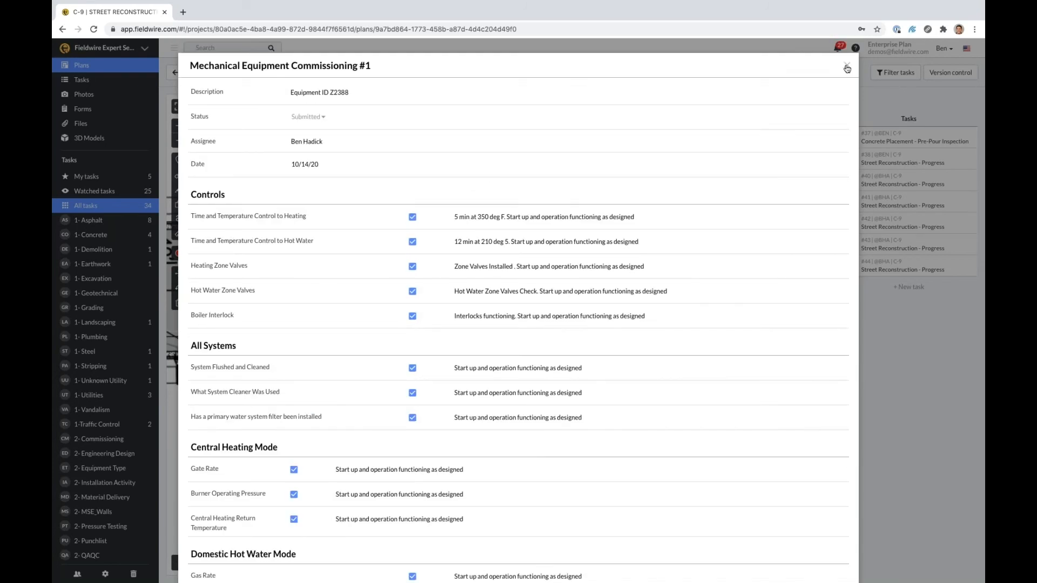
{"action": "left_click", "coordinate": [847, 67]}
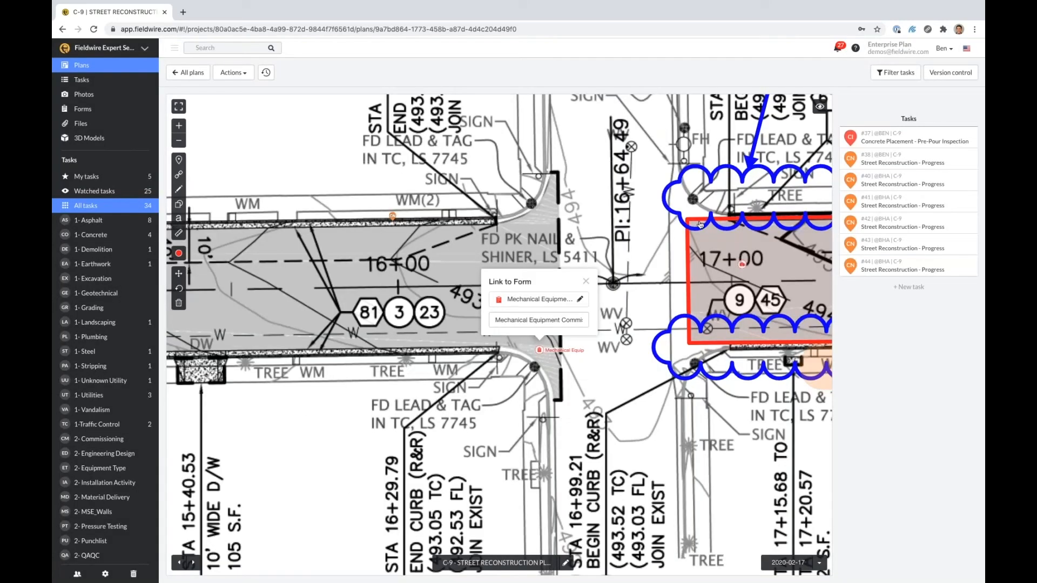
{"action": "left_click", "coordinate": [586, 282]}
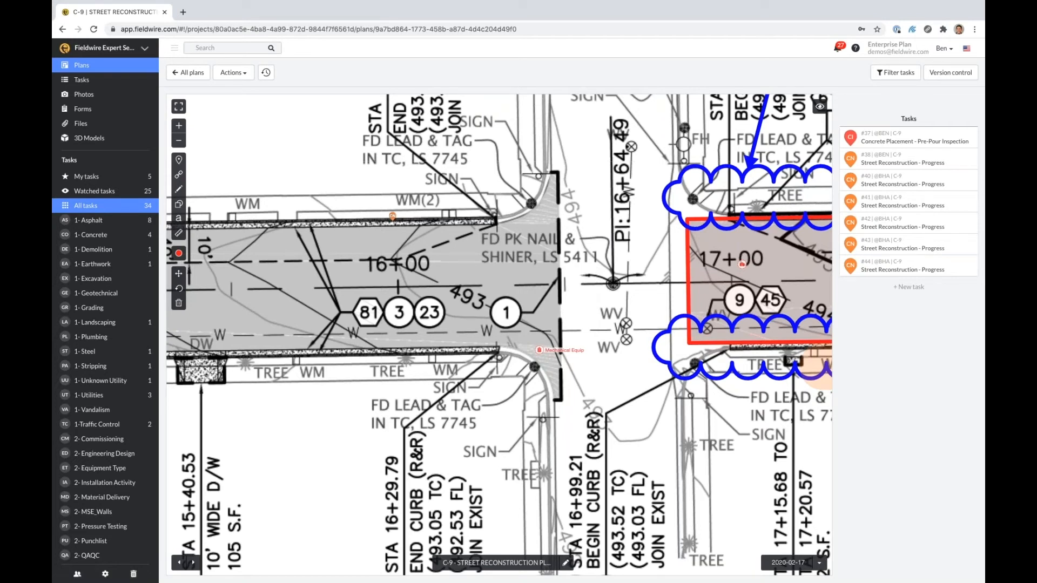
Place a second form link just below the first and create a new RFI form for it described as "Utility Conflict".
{"action": "mouse_move", "coordinate": [178, 174]}
{"action": "left_click", "coordinate": [238, 174]}
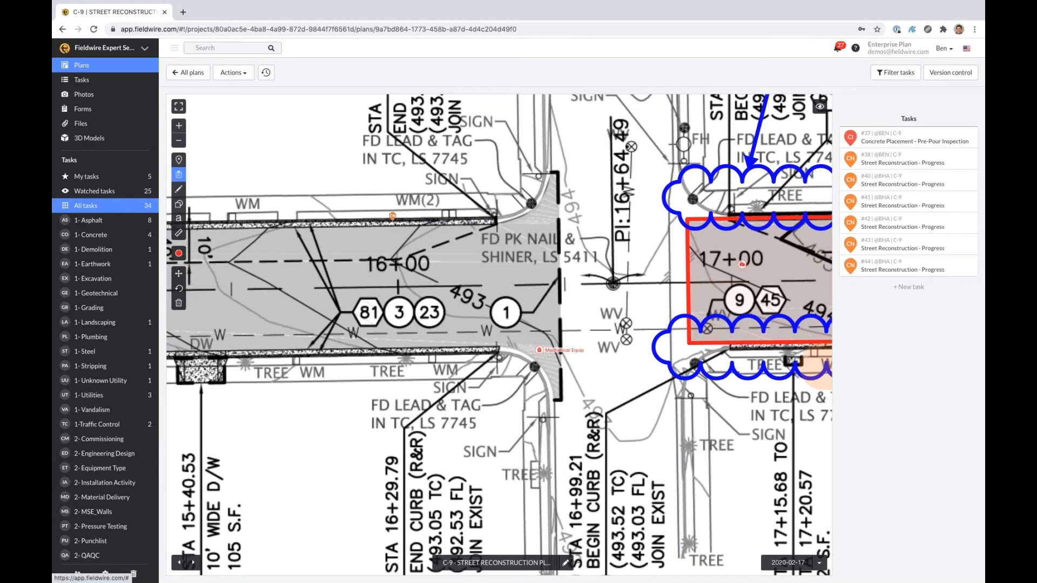
{"action": "left_click", "coordinate": [548, 398]}
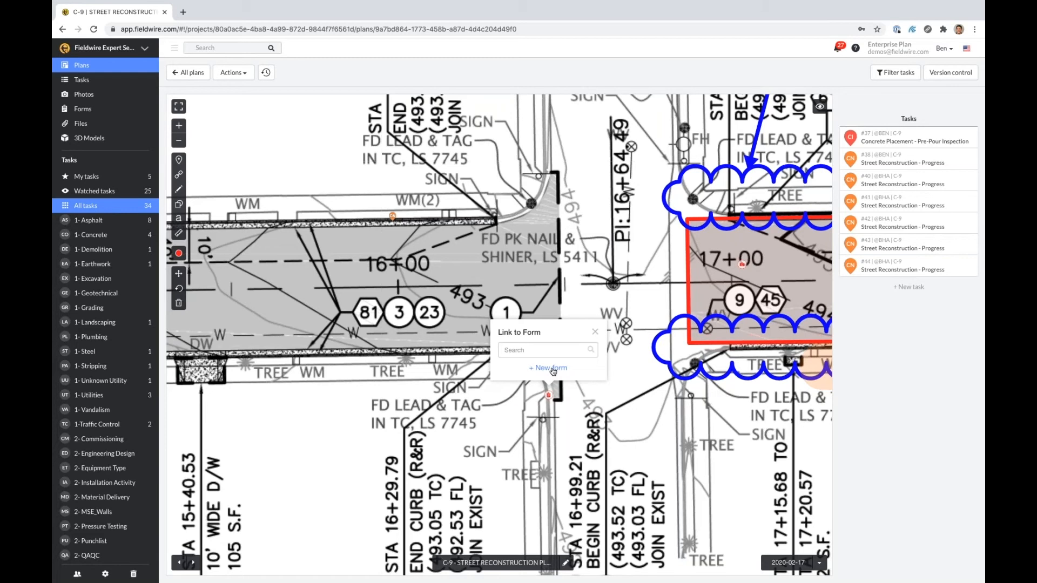
{"action": "left_click", "coordinate": [552, 369]}
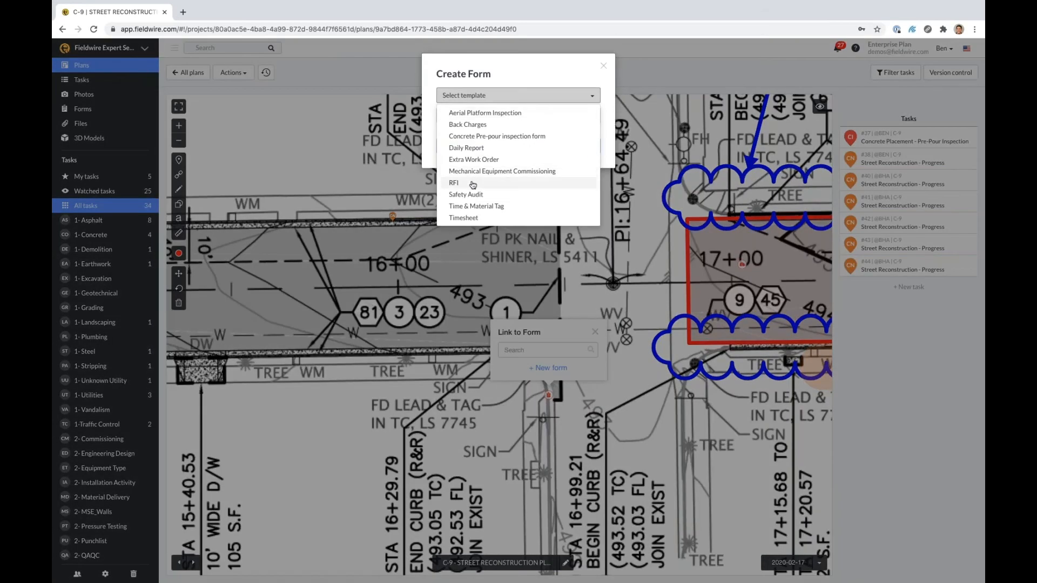
{"action": "left_click", "coordinate": [473, 184]}
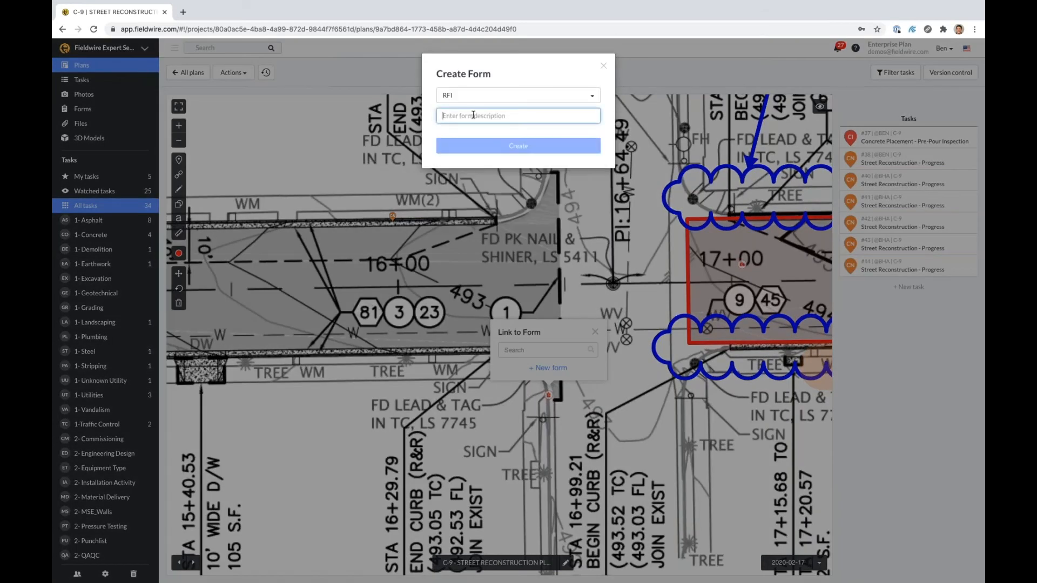
{"action": "type", "text": "Utility Conflict"}
{"action": "left_click", "coordinate": [503, 145]}
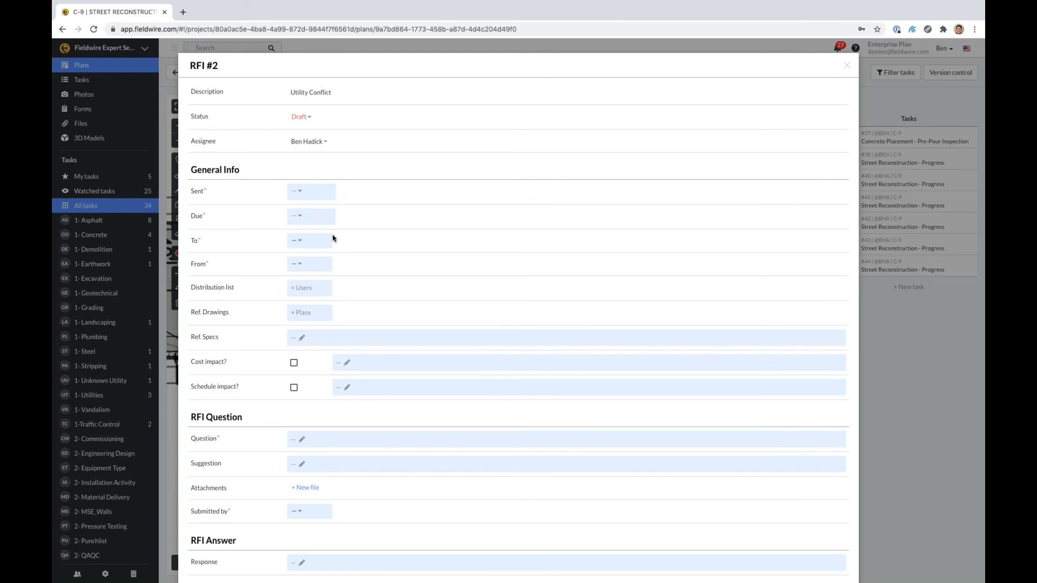
Look through the new RFI's general info, question and answer fields.
{"action": "scroll", "coordinate": [328, 237], "scroll_direction": "down", "scroll_amount": 3}
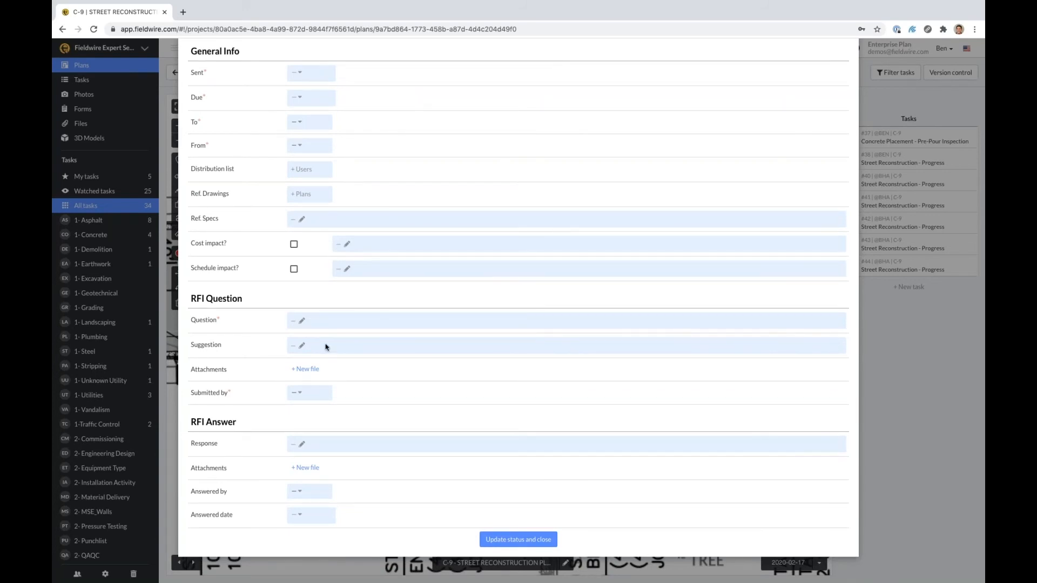
{"action": "scroll", "coordinate": [301, 370], "scroll_direction": "up", "scroll_amount": 3}
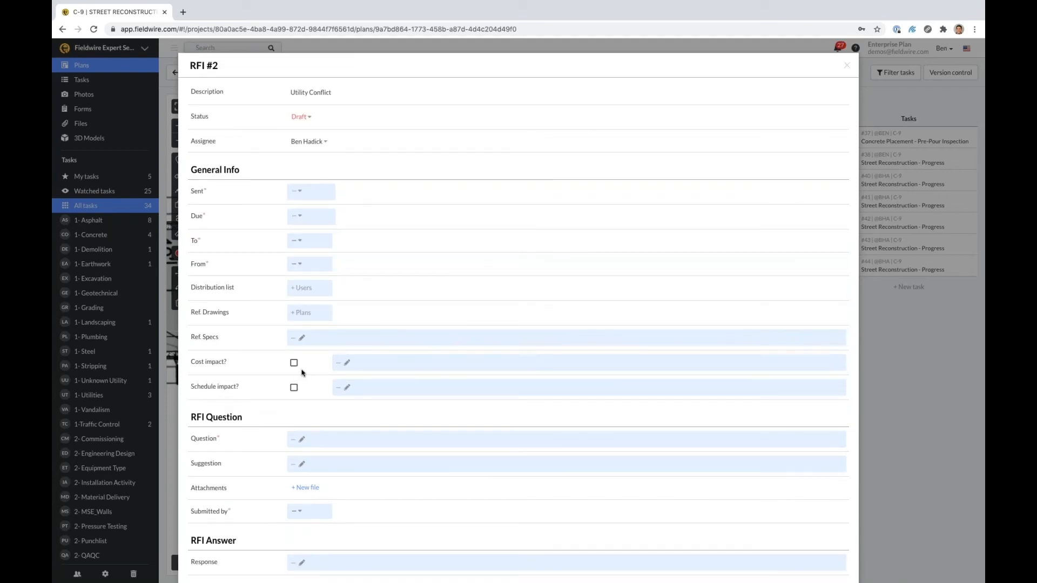
{"action": "scroll", "coordinate": [335, 359], "scroll_direction": "down", "scroll_amount": 1}
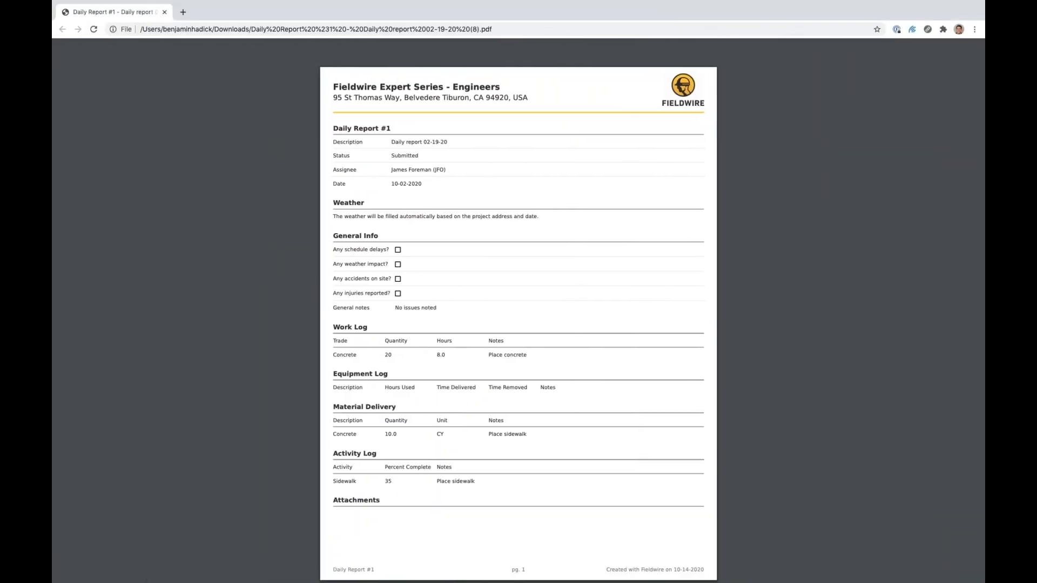
Review the exported Daily Report #1 PDF, including its logs and attached photo.
{"action": "scroll", "coordinate": [422, 337], "scroll_direction": "down", "scroll_amount": 2}
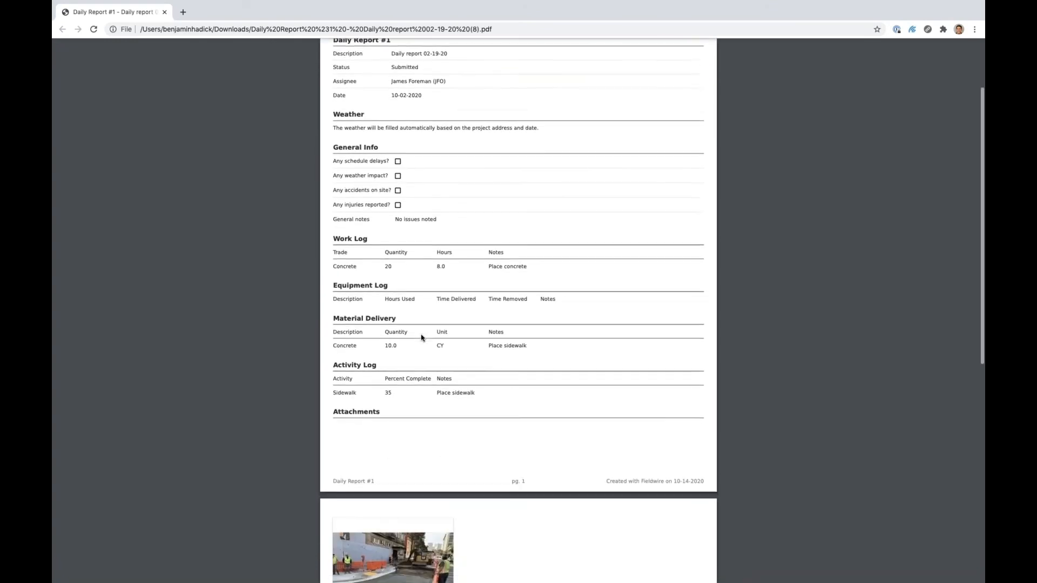
{"action": "scroll", "coordinate": [423, 338], "scroll_direction": "up", "scroll_amount": 5}
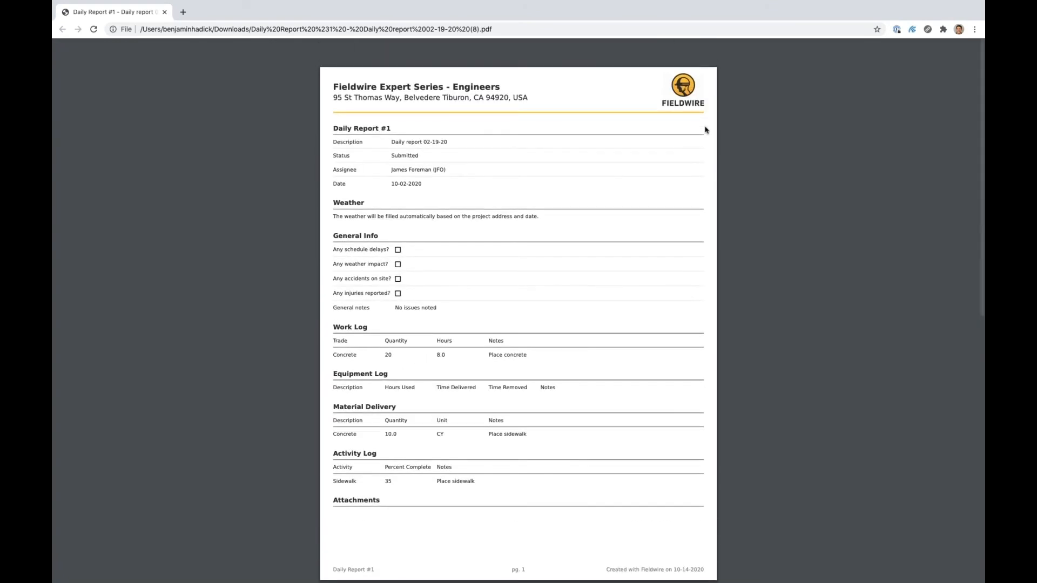
Check the daily report PDF through to its signature section, and close the report.
{"action": "scroll", "coordinate": [449, 473], "scroll_direction": "down", "scroll_amount": 4}
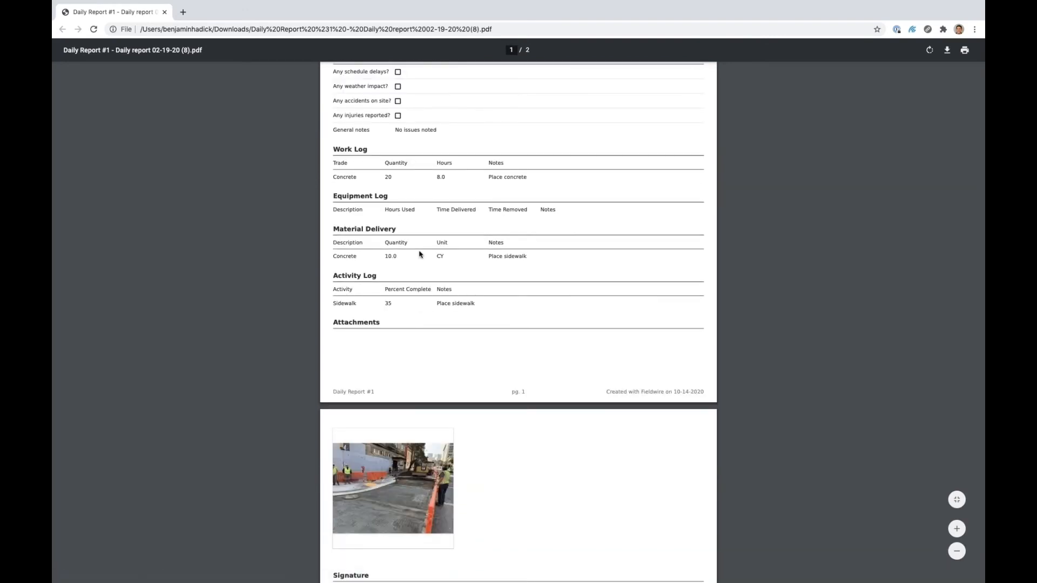
{"action": "scroll", "coordinate": [399, 232], "scroll_direction": "down", "scroll_amount": 2}
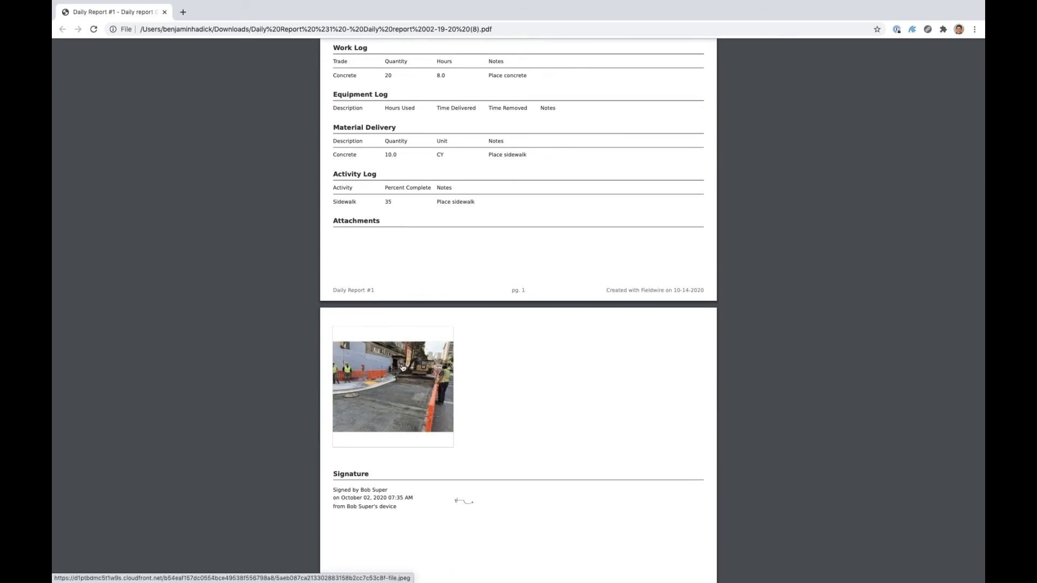
{"action": "scroll", "coordinate": [403, 367], "scroll_direction": "up", "scroll_amount": 5}
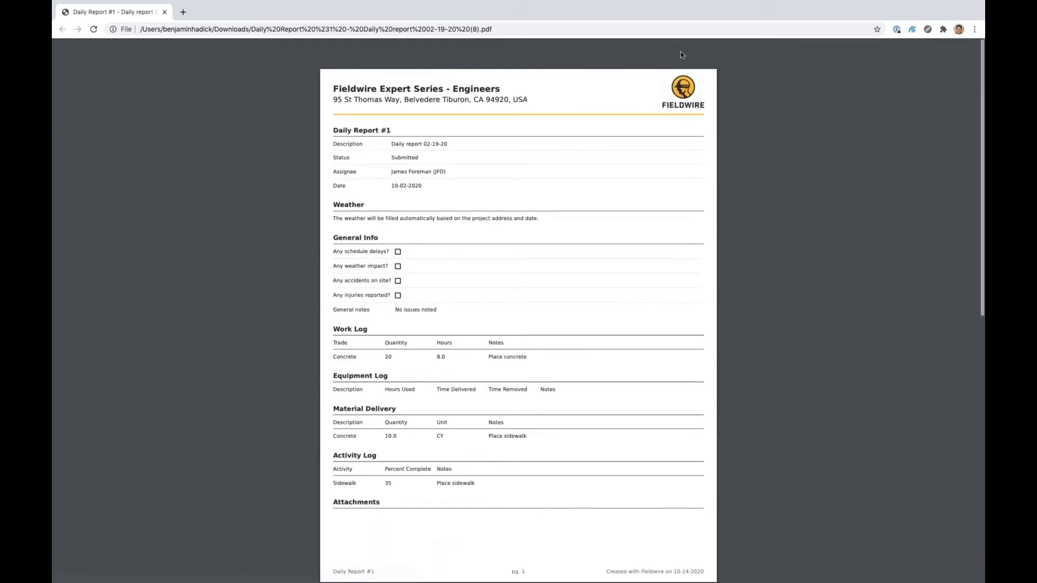
{"action": "left_click", "coordinate": [165, 12]}
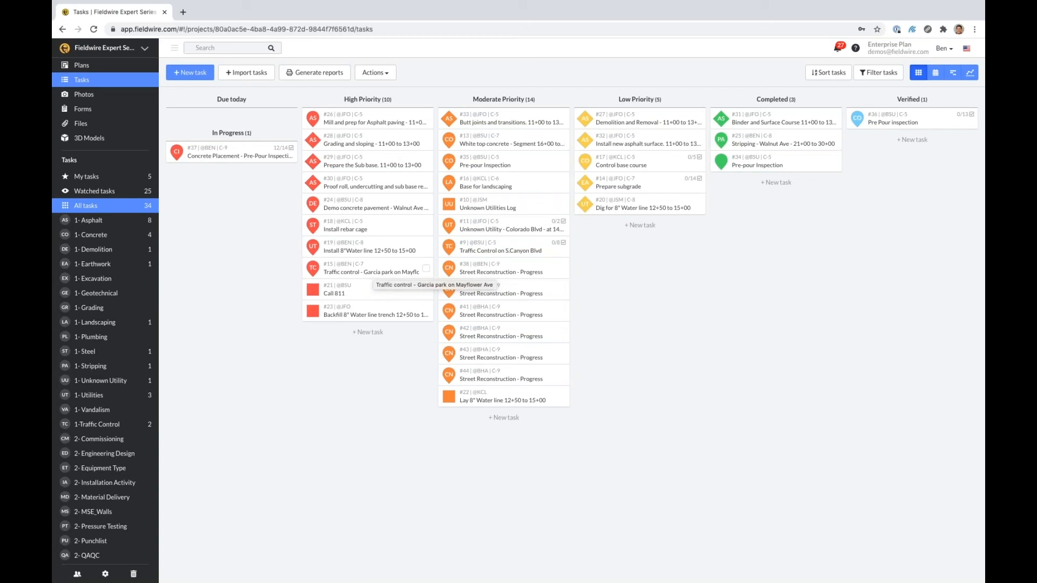
View the tasks in the Concrete, Construction Observation and Concrete Inspection categories, and return to all tasks.
{"action": "left_click", "coordinate": [95, 241]}
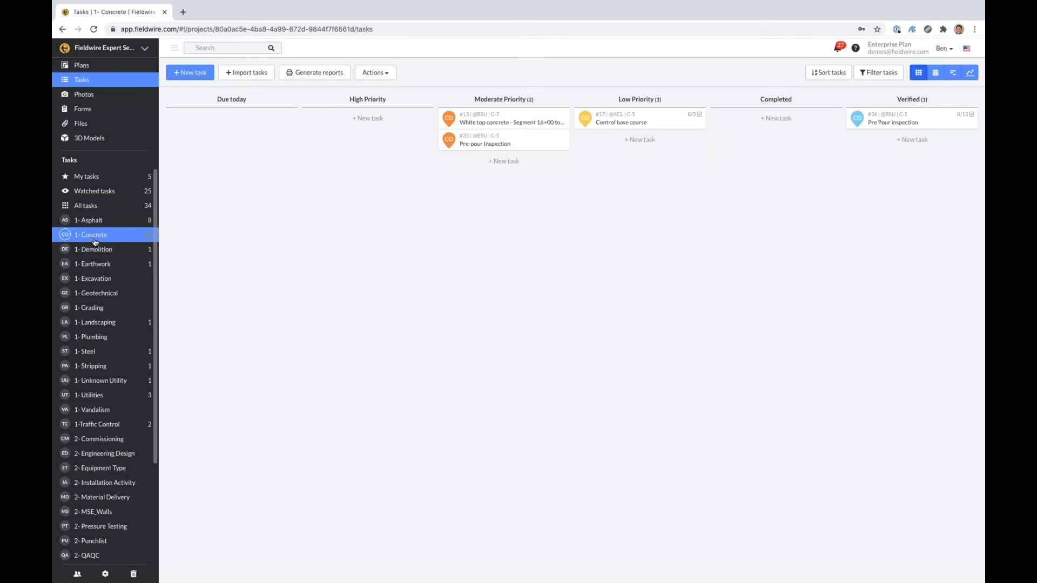
{"action": "scroll", "coordinate": [88, 294], "scroll_direction": "down", "scroll_amount": 3}
{"action": "left_click", "coordinate": [115, 451]}
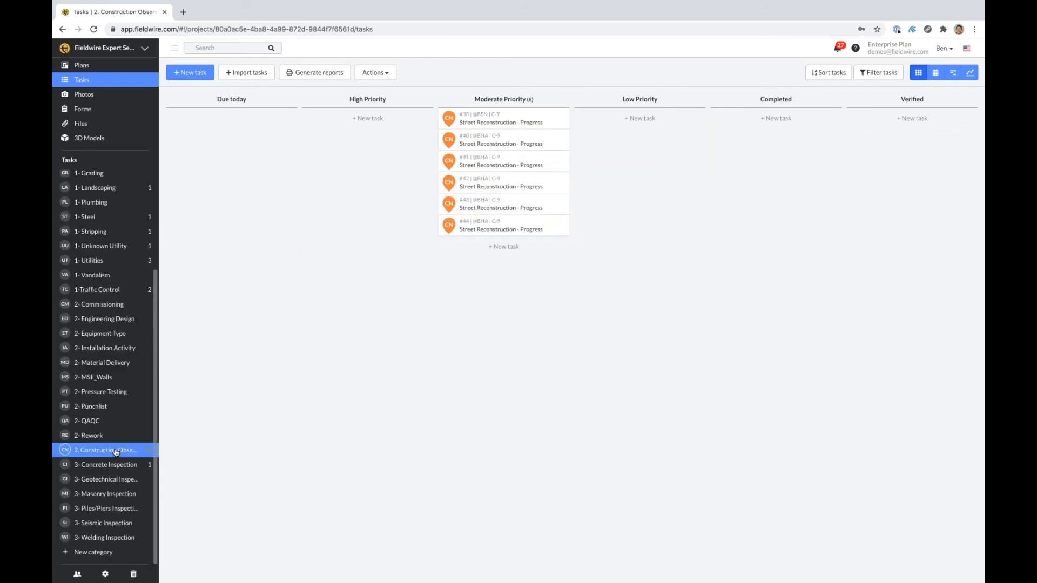
{"action": "left_click", "coordinate": [112, 469]}
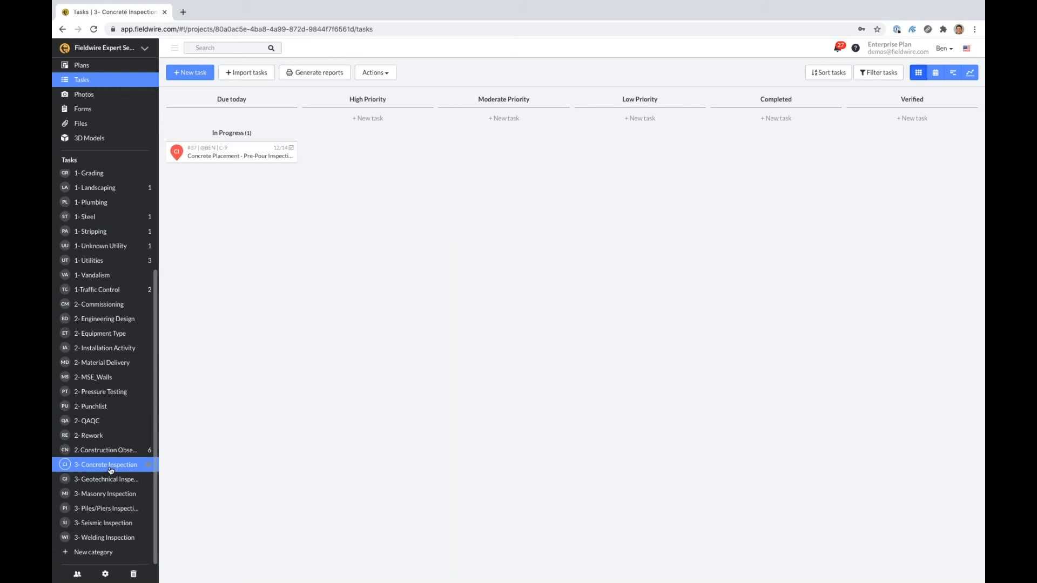
{"action": "scroll", "coordinate": [108, 367], "scroll_direction": "up", "scroll_amount": 3}
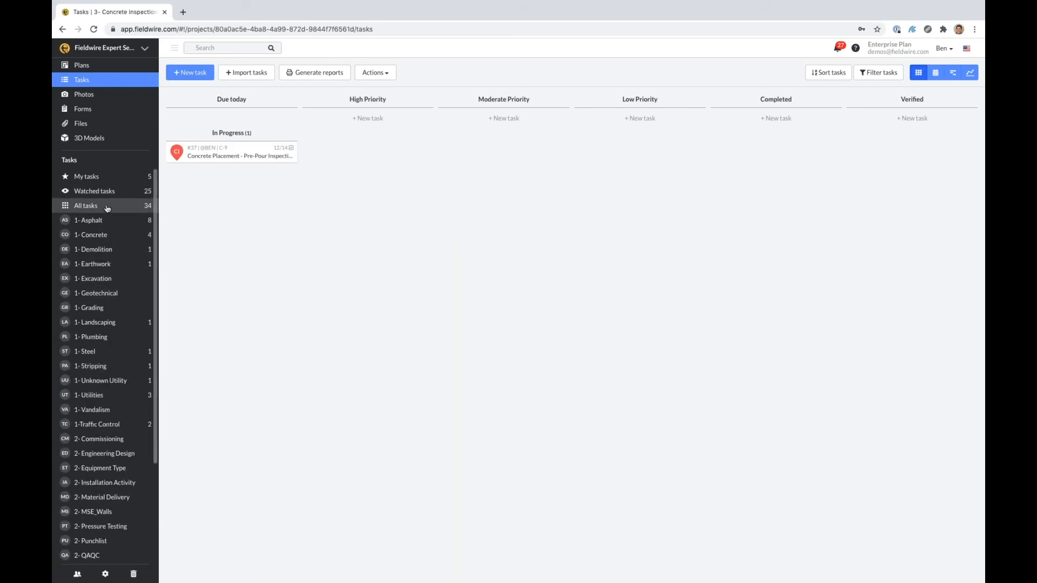
{"action": "left_click", "coordinate": [107, 208]}
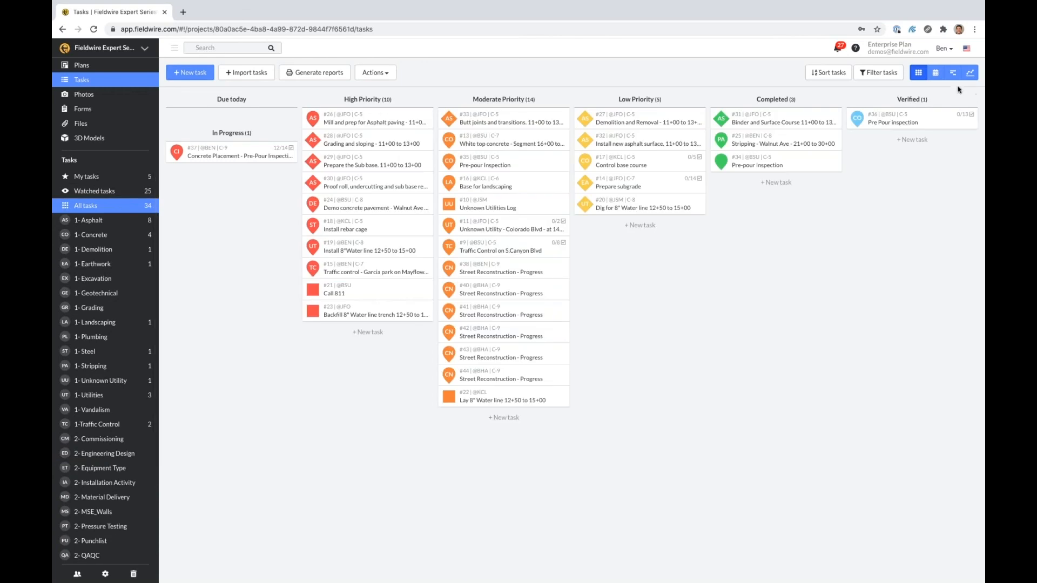
In the monthly task calendar, end Binder and Surface Course September 29, and schedule Prepare the Sub base September 30 and Install rebar cage October 5–9.
{"action": "left_click", "coordinate": [936, 77]}
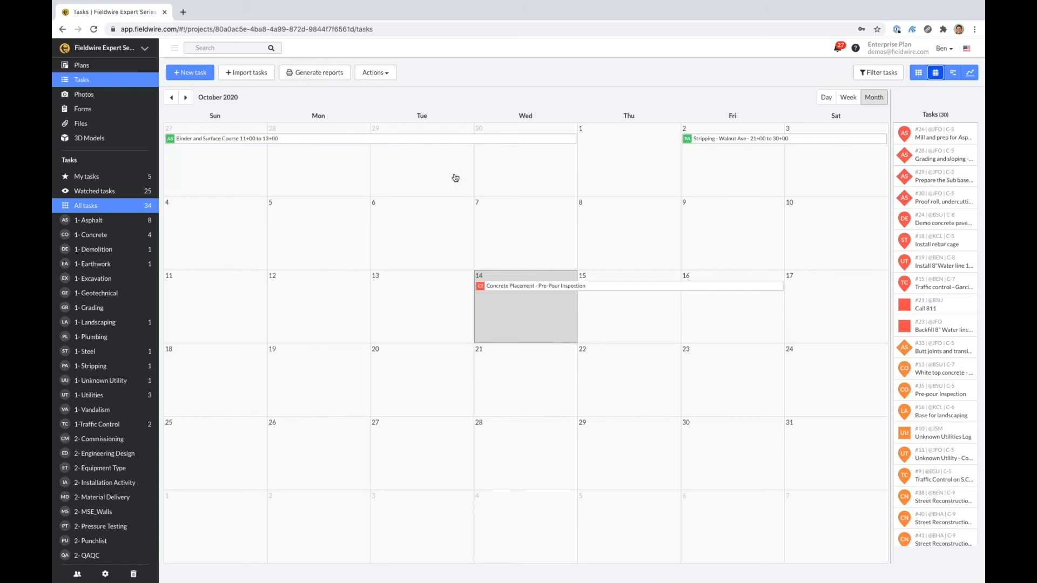
{"action": "left_click_drag", "start_coordinate": [574, 139], "coordinate": [400, 141]}
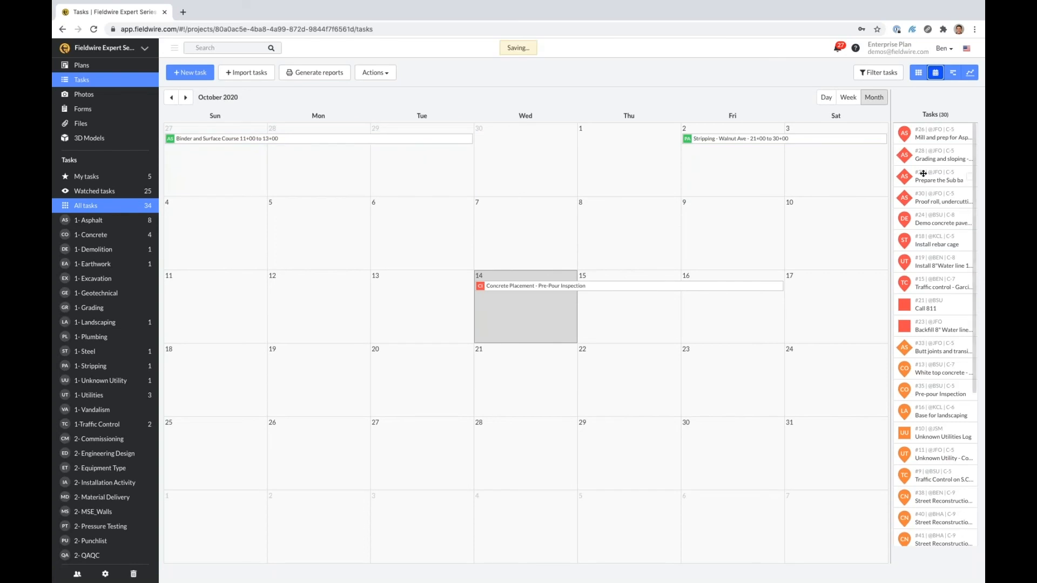
{"action": "left_click_drag", "start_coordinate": [926, 176], "coordinate": [487, 169]}
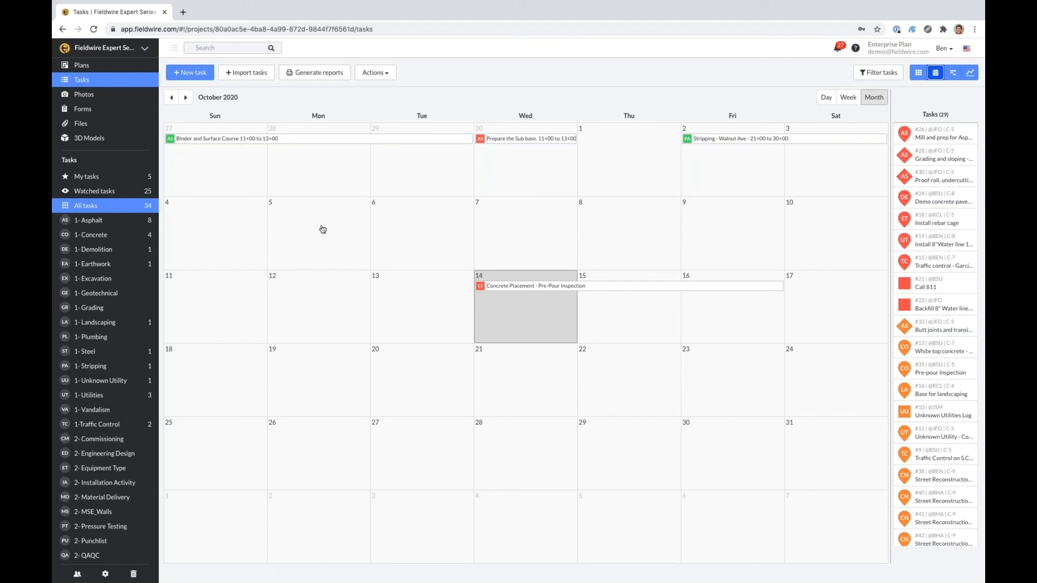
{"action": "left_click_drag", "start_coordinate": [653, 210], "coordinate": [731, 217]}
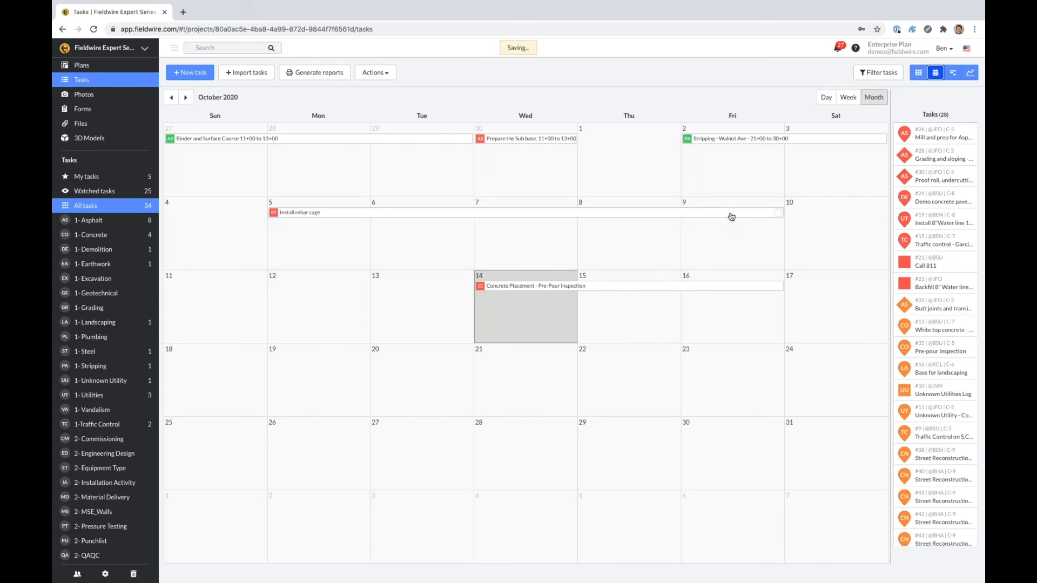
Examine the current tasks chart by category and priority, and return to the task board.
{"action": "left_click", "coordinate": [971, 75]}
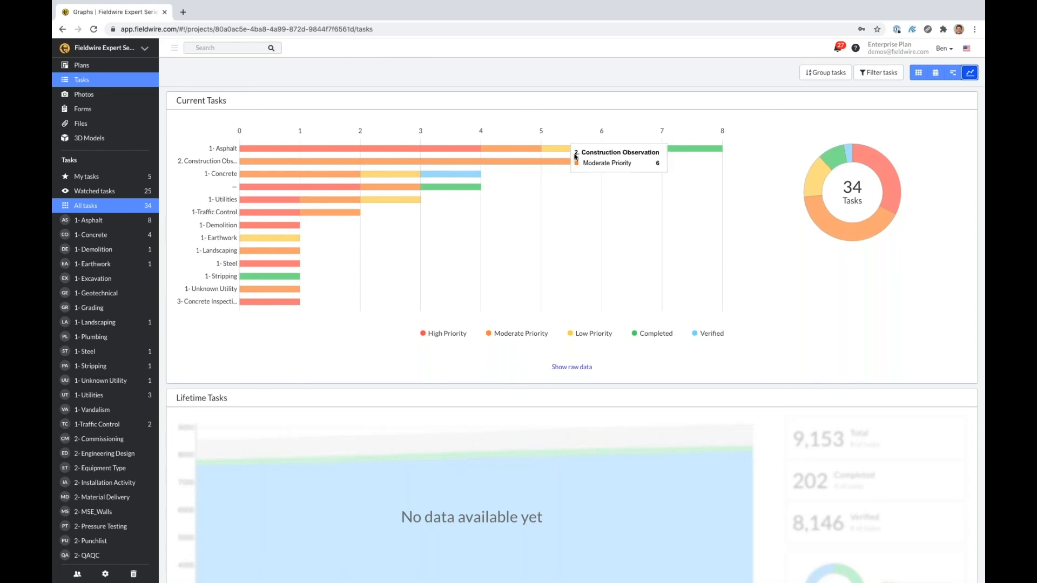
{"action": "left_click", "coordinate": [917, 79]}
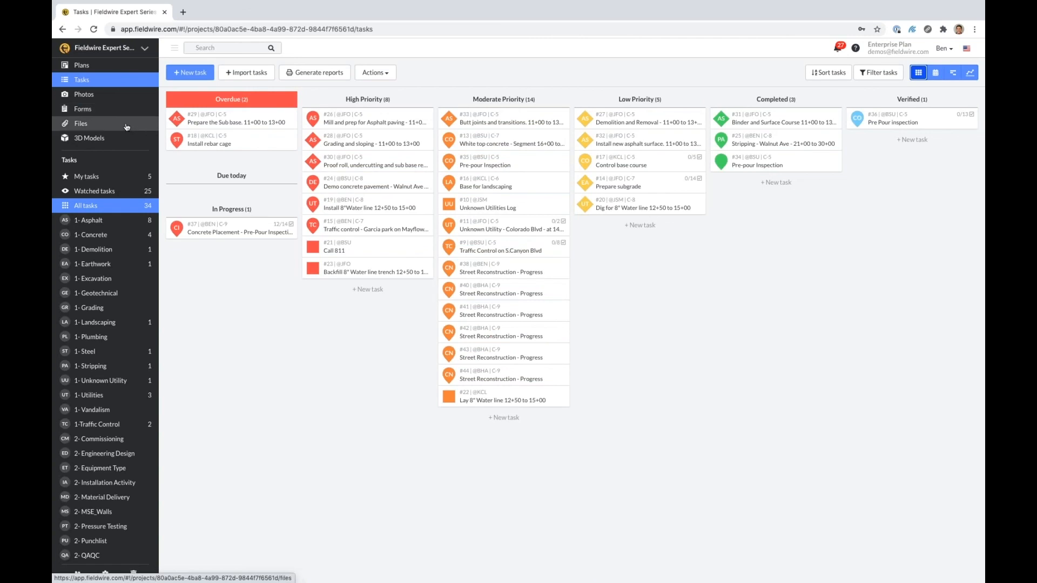
Look through the project's file folders and the options for the Change Order folder holding Change Orders #1 and #2.
{"action": "left_click", "coordinate": [126, 127]}
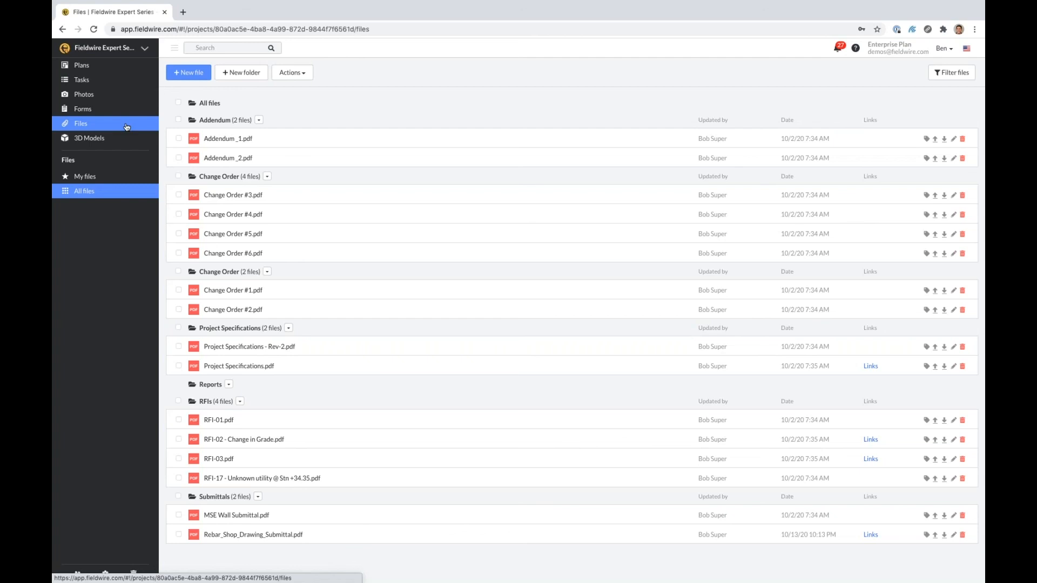
{"action": "left_click", "coordinate": [267, 272]}
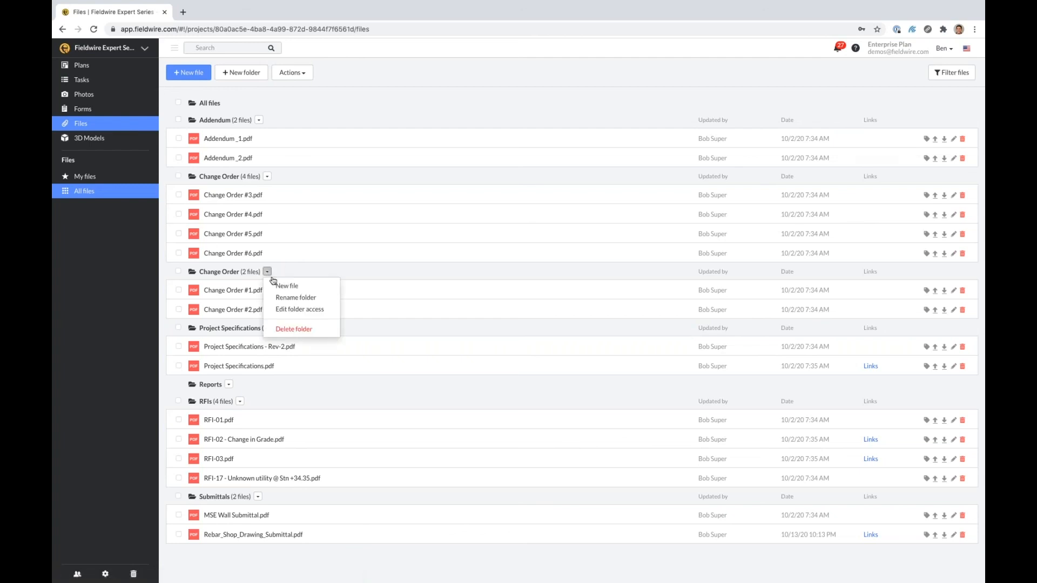
{"action": "left_click", "coordinate": [366, 273]}
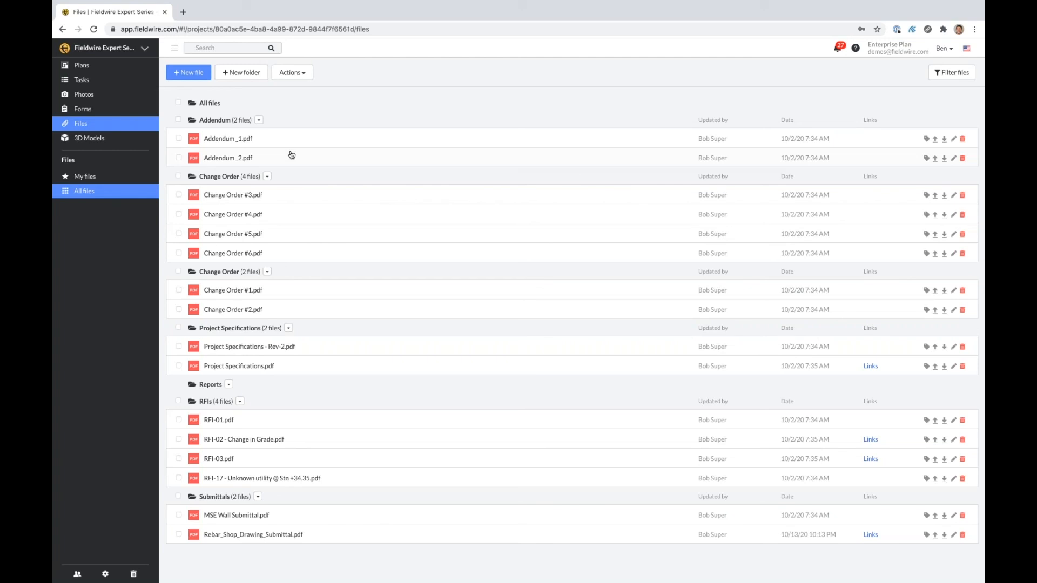
Select all plans in the CIVIL folder and open the actions available for them.
{"action": "left_click", "coordinate": [118, 70]}
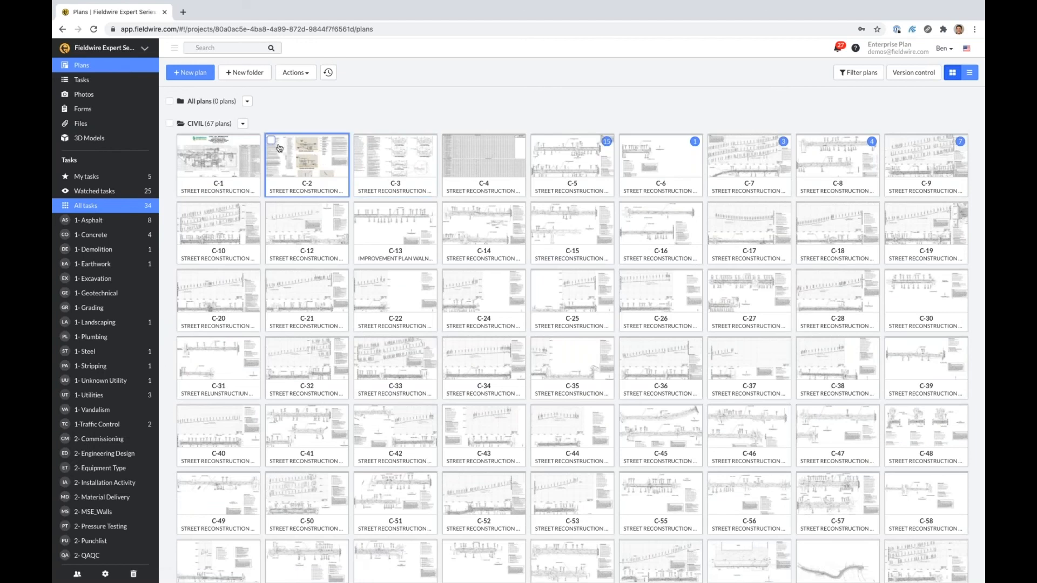
{"action": "left_click", "coordinate": [170, 124]}
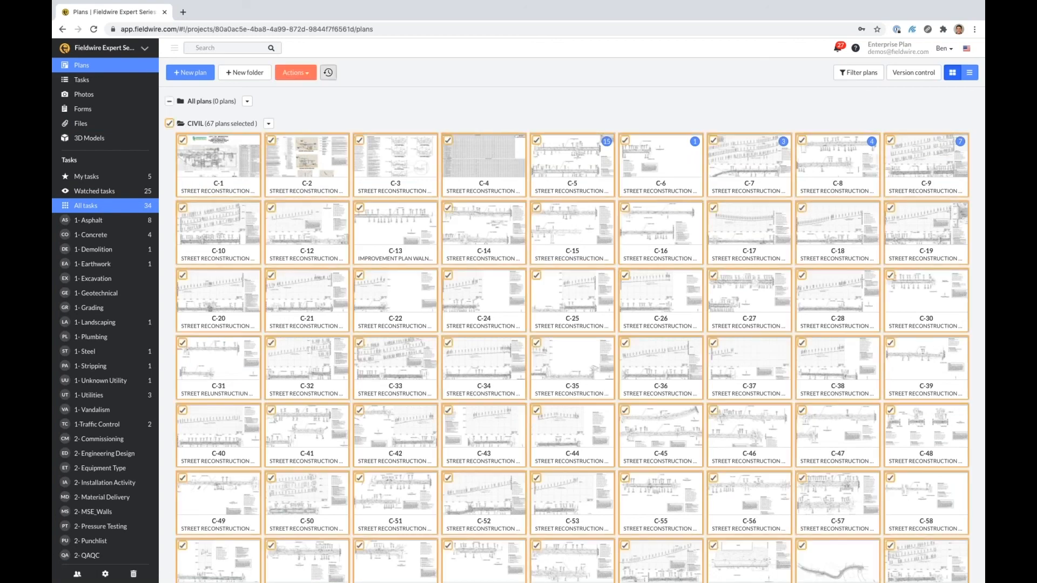
{"action": "left_click", "coordinate": [312, 74]}
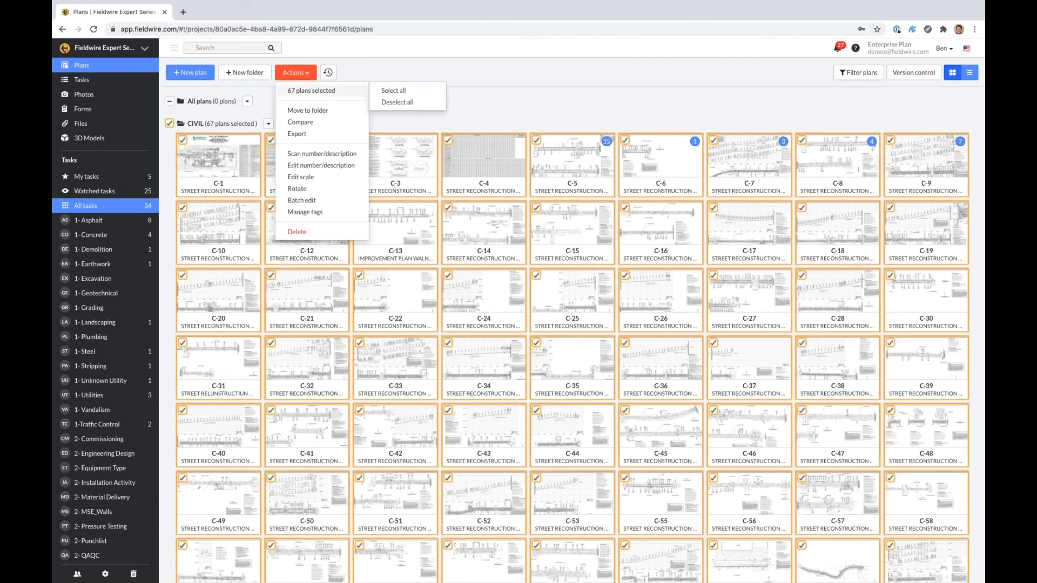